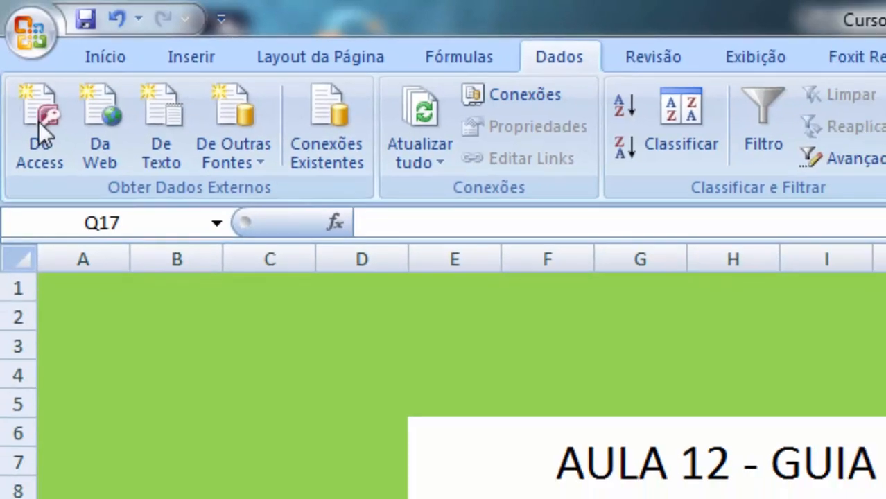
Look at the dialog for importing data from an Access database and close it without importing.
click(40, 117)
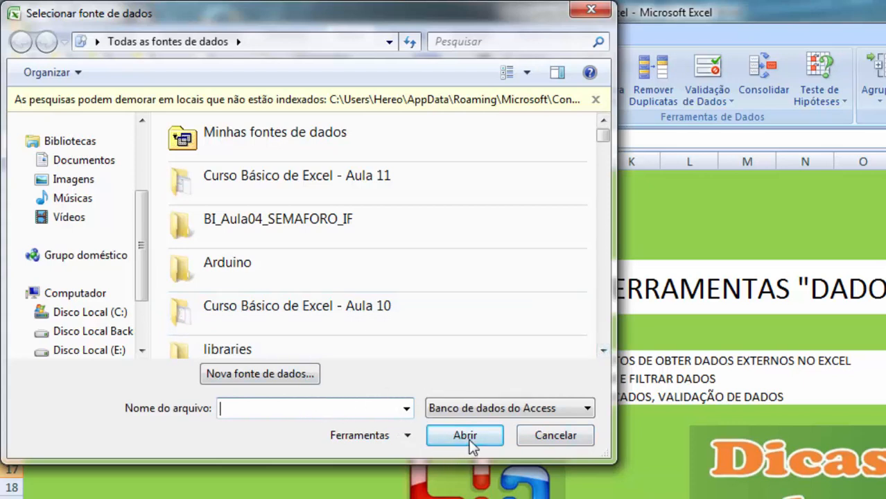
click(551, 436)
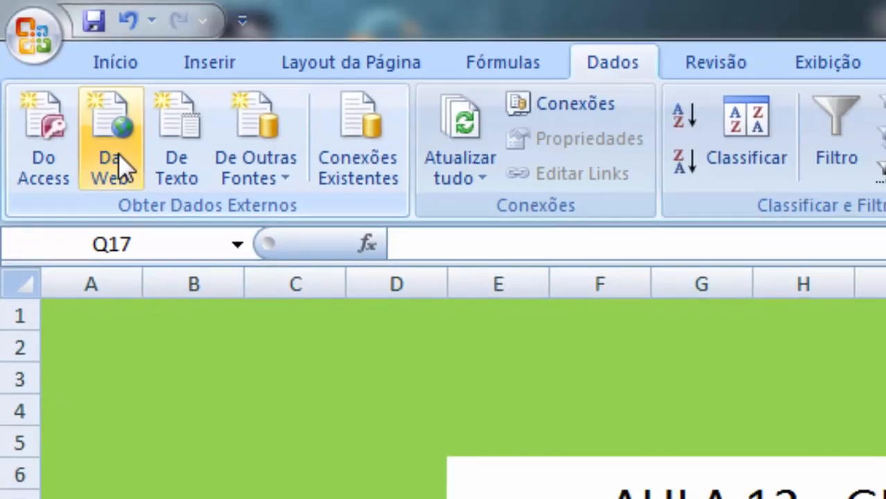
Start a new web query and look through the page it opens with.
click(131, 170)
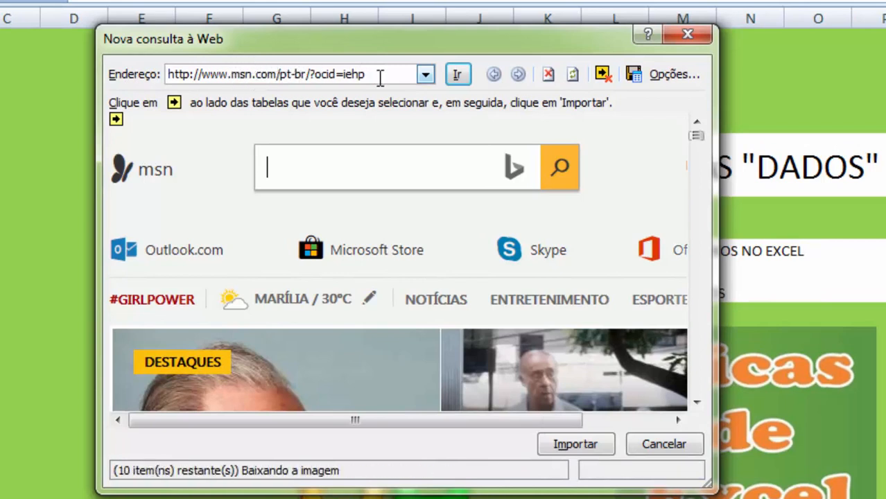
drag(701, 137, 699, 168)
scroll(538, 333, up, 10)
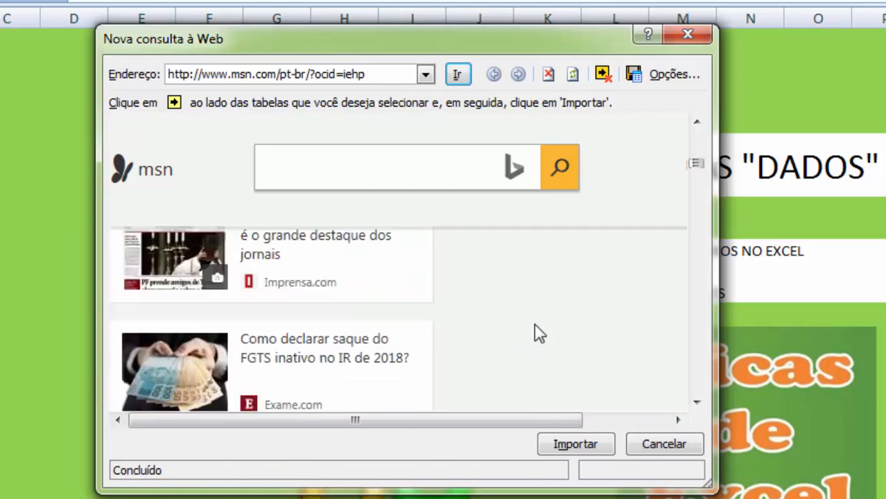
scroll(538, 331, up, 2)
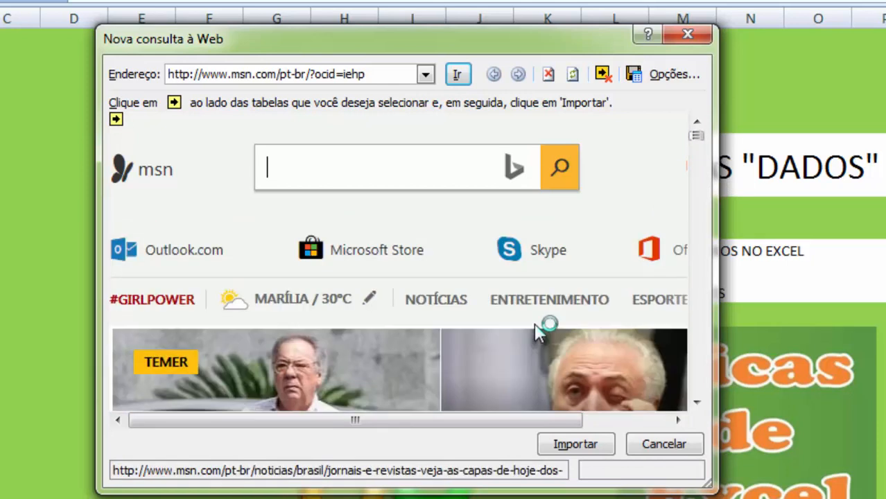
scroll(525, 332, down, 2)
scroll(523, 332, down, 2)
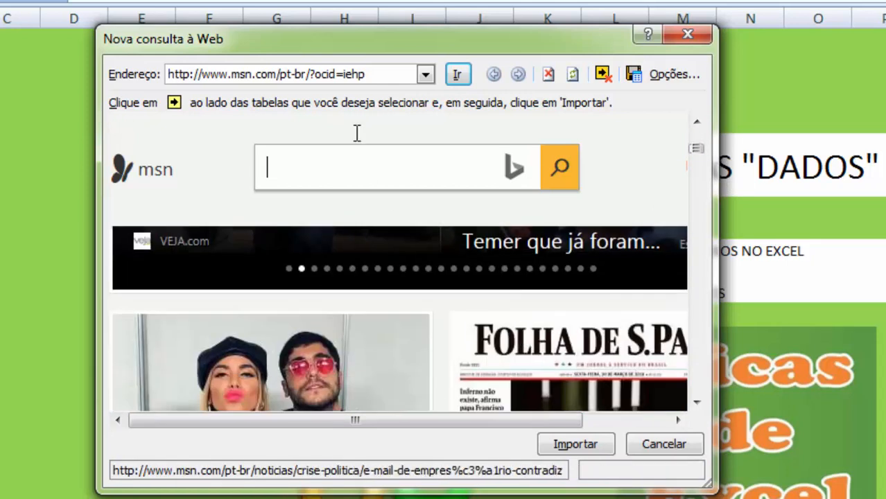
drag(378, 73, 129, 70)
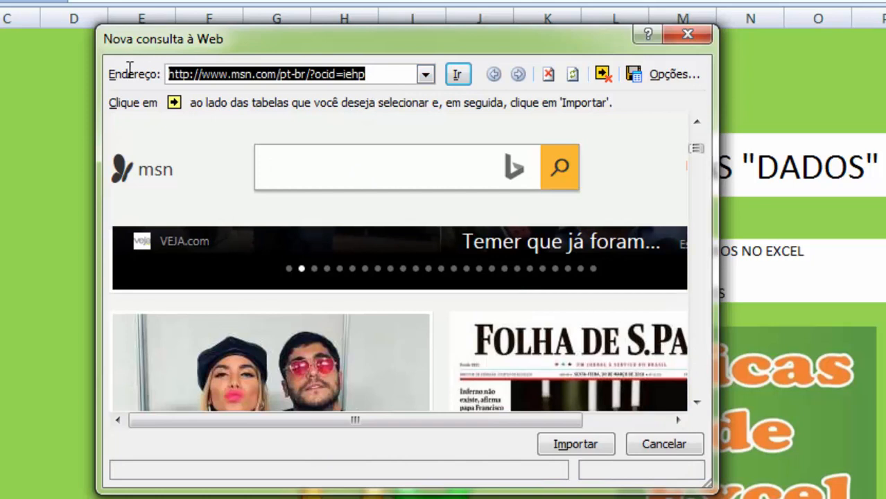
text(WW)
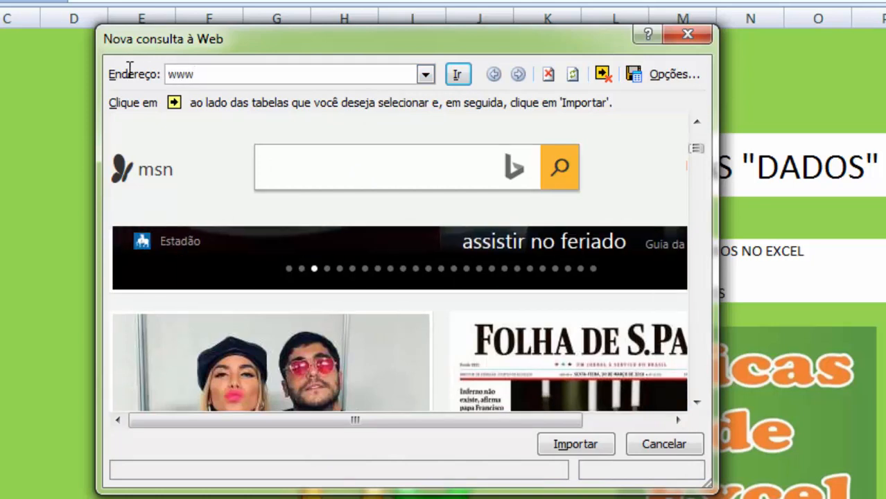
text(w.google.com.br/google.jpg)
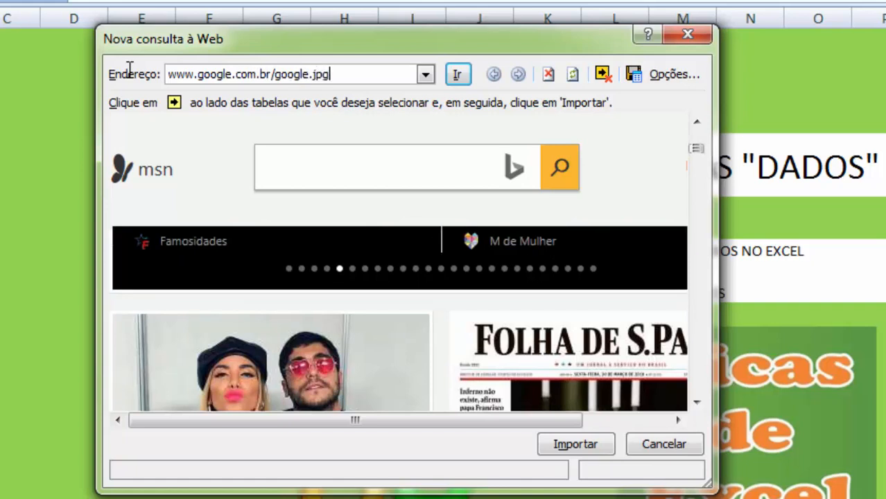
click(457, 75)
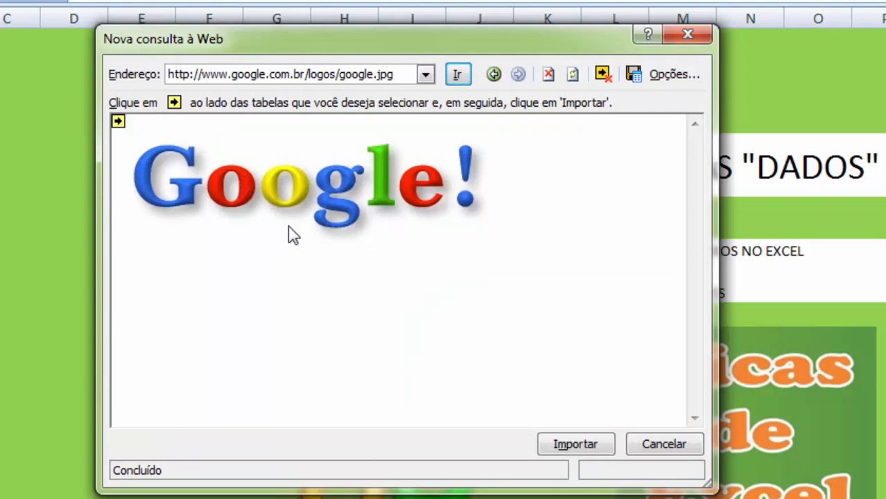
click(119, 124)
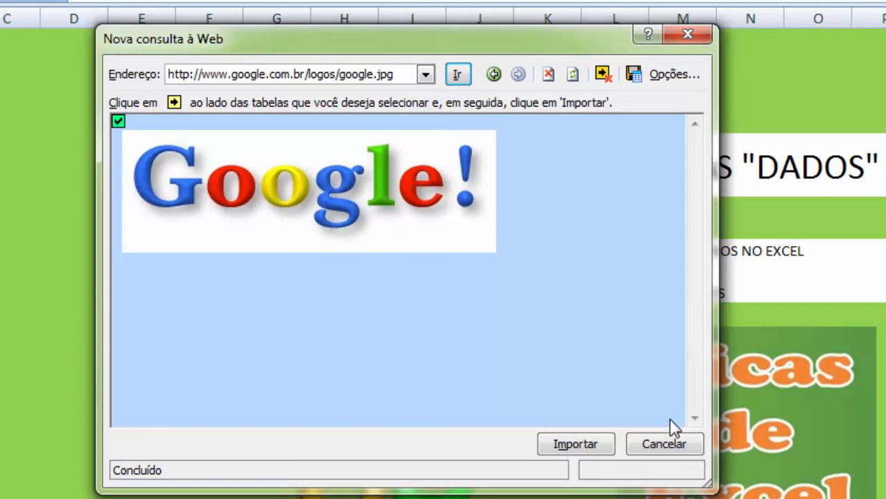
click(664, 445)
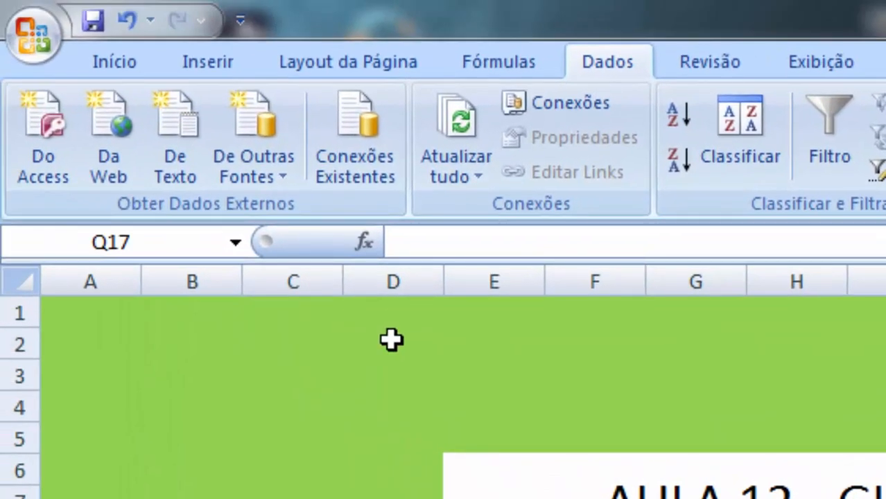
Look at the text file import dialog and the list of other external data sources without importing anything.
click(180, 142)
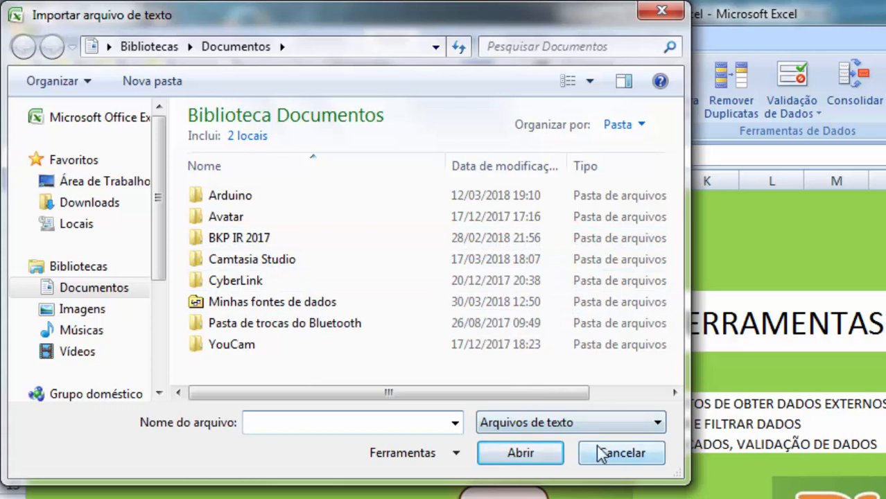
click(619, 458)
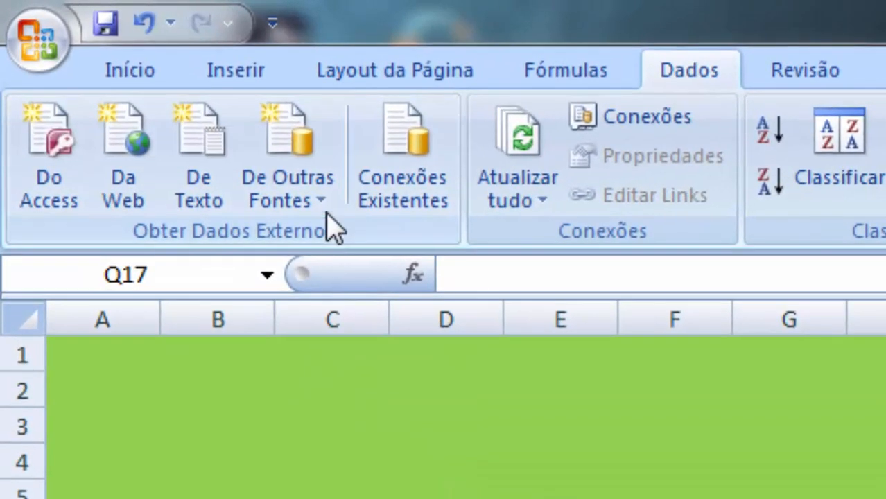
click(197, 122)
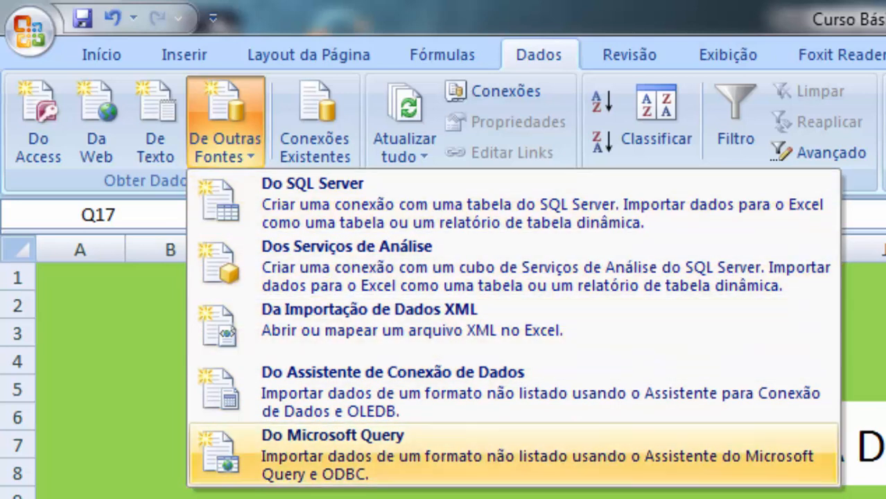
key(Escape)
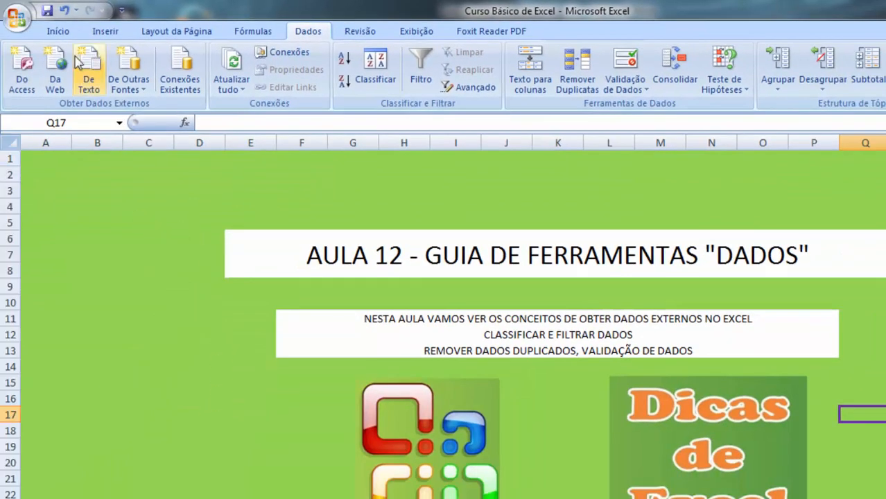
click(58, 31)
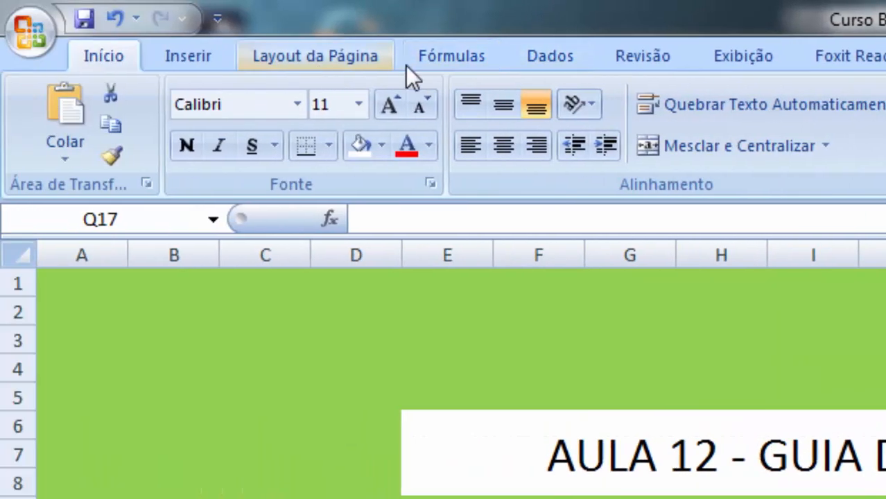
click(550, 55)
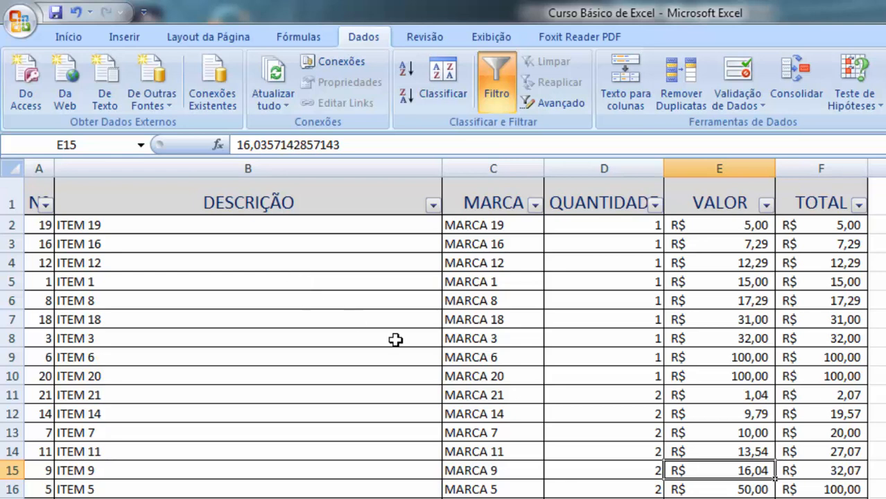
Sort the item table by the Nº column in ascending order and undo the sort.
scroll(224, 420, down, 4)
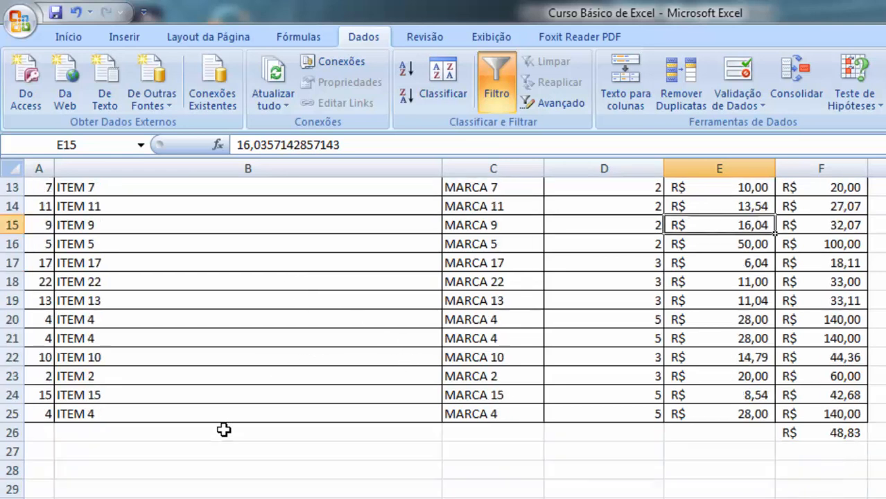
scroll(223, 427, up, 4)
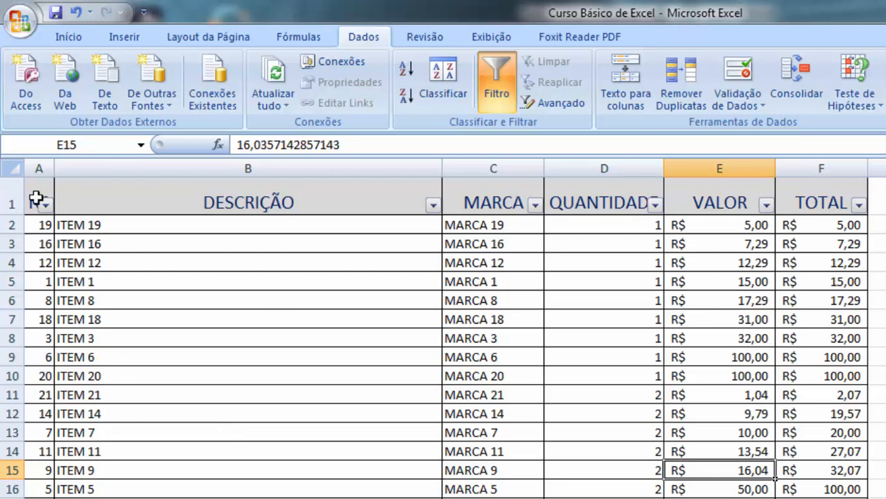
click(36, 199)
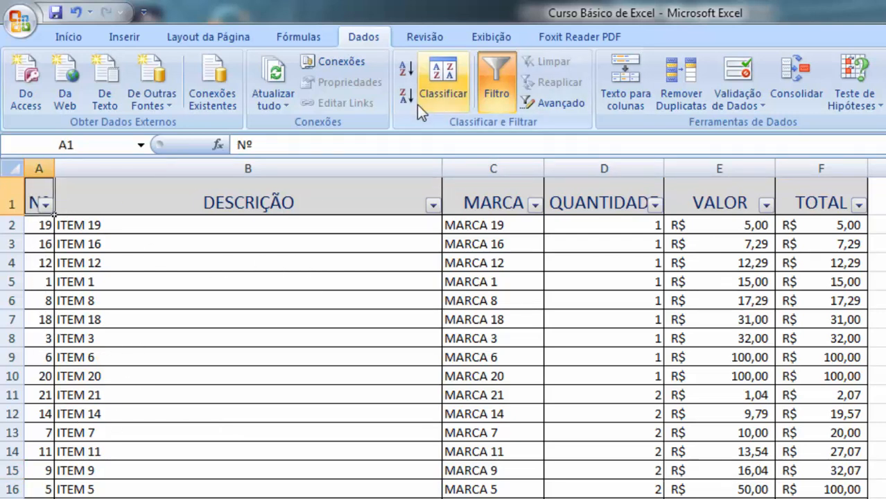
click(408, 70)
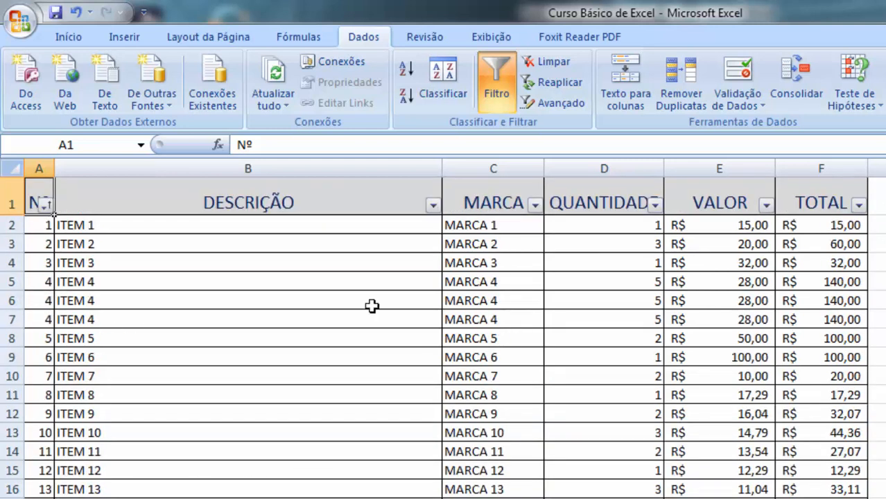
click(77, 13)
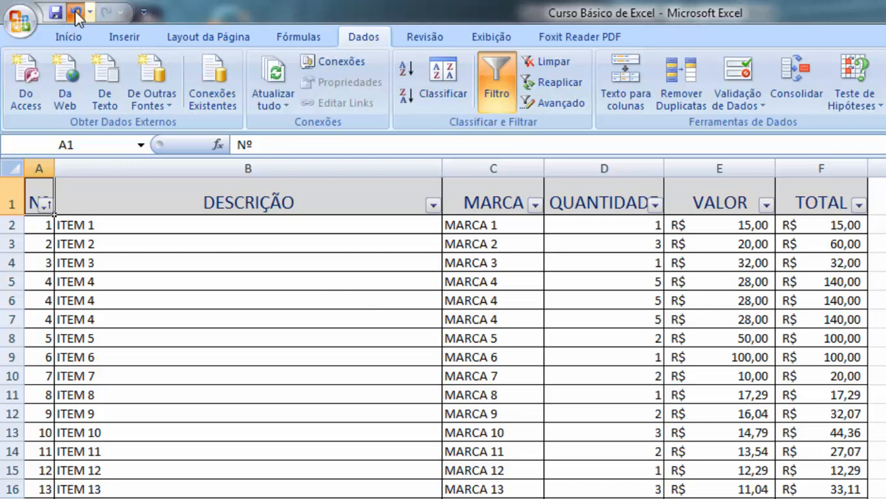
Sort the item table by DESCRIÇÃO in descending order, review the row order and undo the sort.
click(381, 229)
click(406, 96)
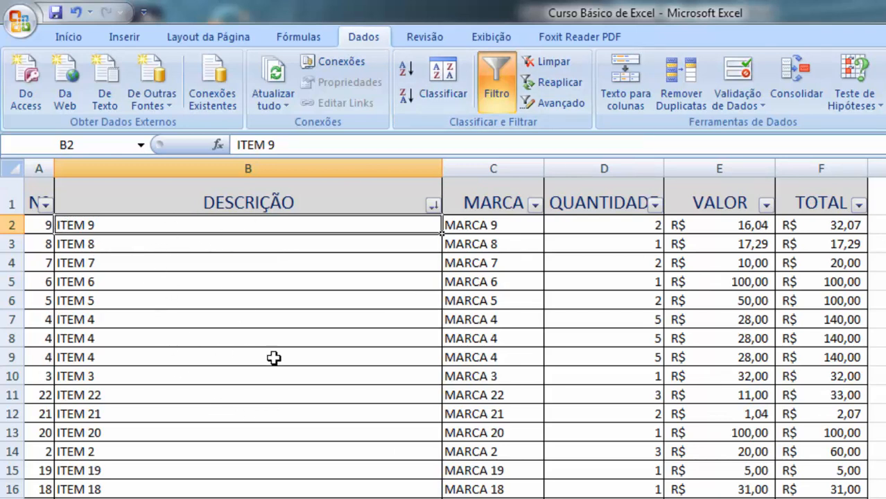
scroll(275, 356, down, 2)
scroll(387, 438, up, 2)
scroll(343, 422, down, 3)
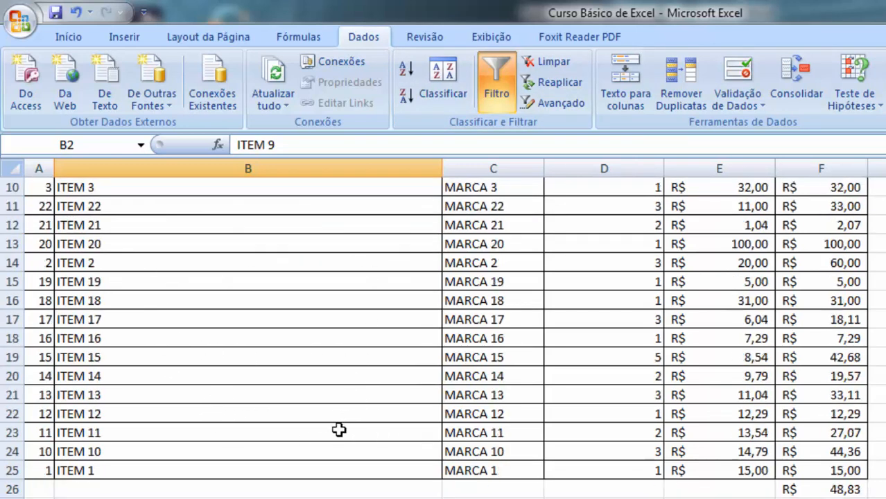
scroll(340, 427, up, 3)
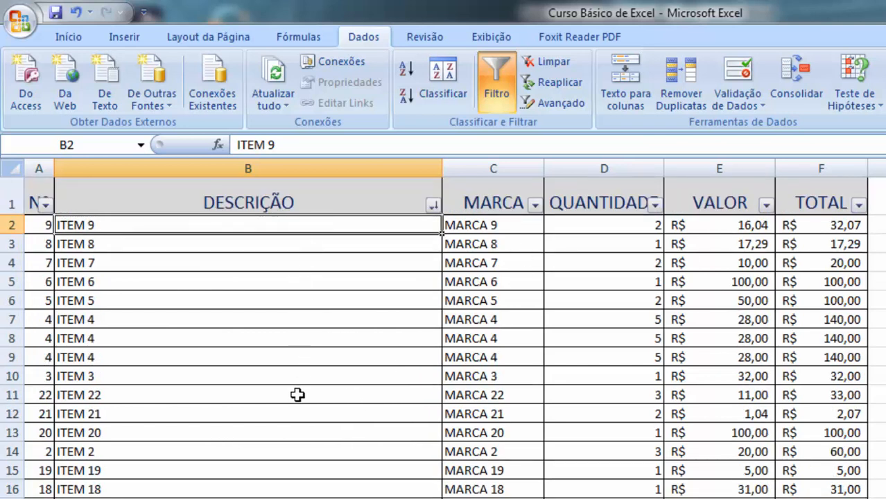
scroll(296, 395, down, 3)
scroll(296, 396, up, 3)
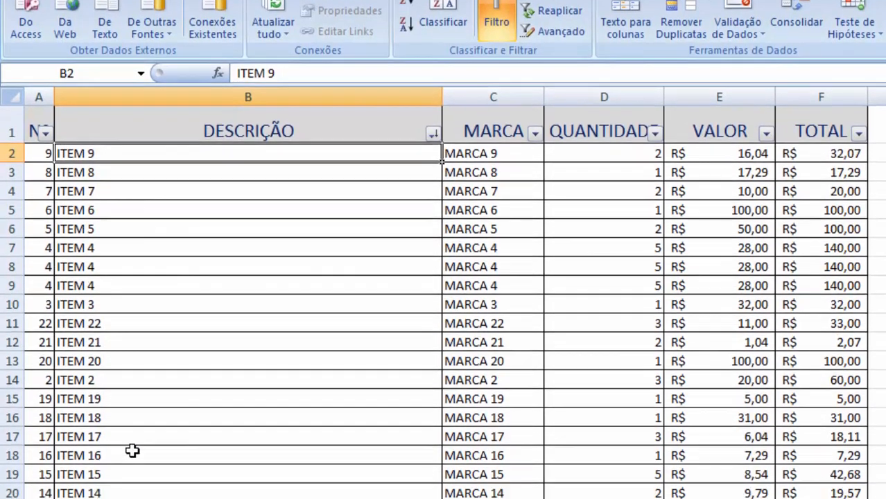
scroll(139, 400, down, 2)
scroll(104, 393, up, 2)
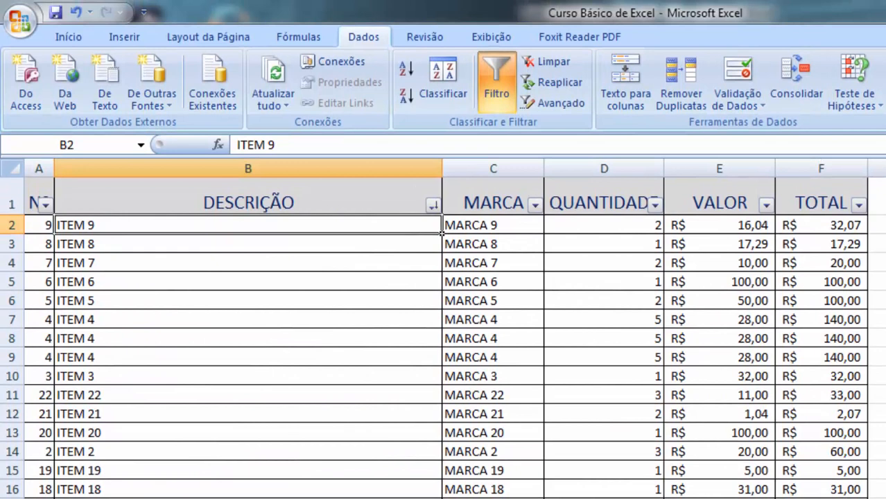
click(75, 12)
Sort the item table by VALOR values from largest to smallest and review the resulting row order.
click(492, 317)
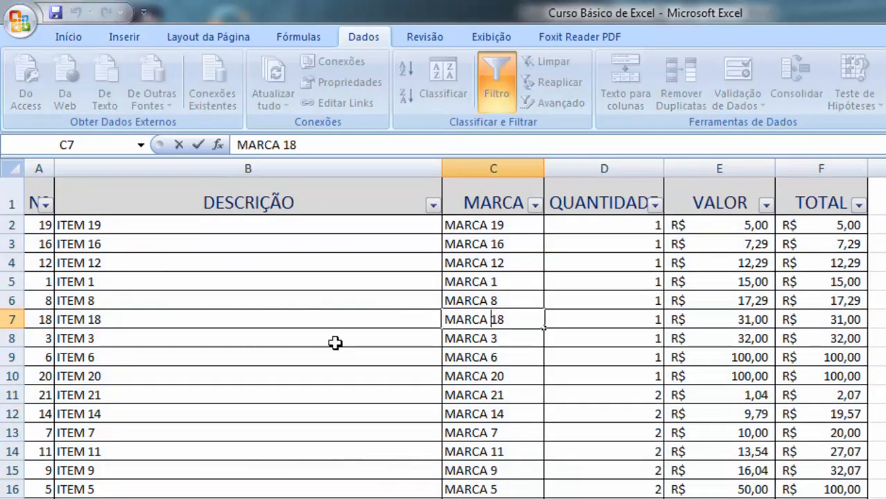
click(178, 282)
click(182, 225)
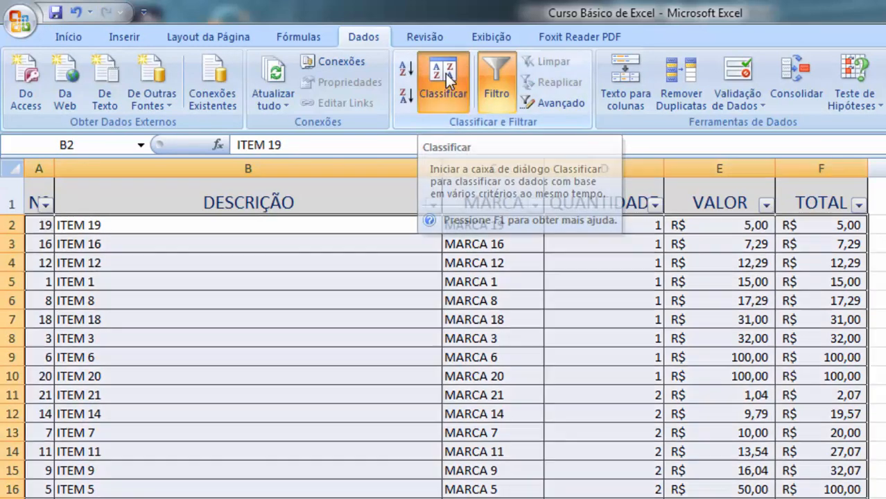
click(445, 74)
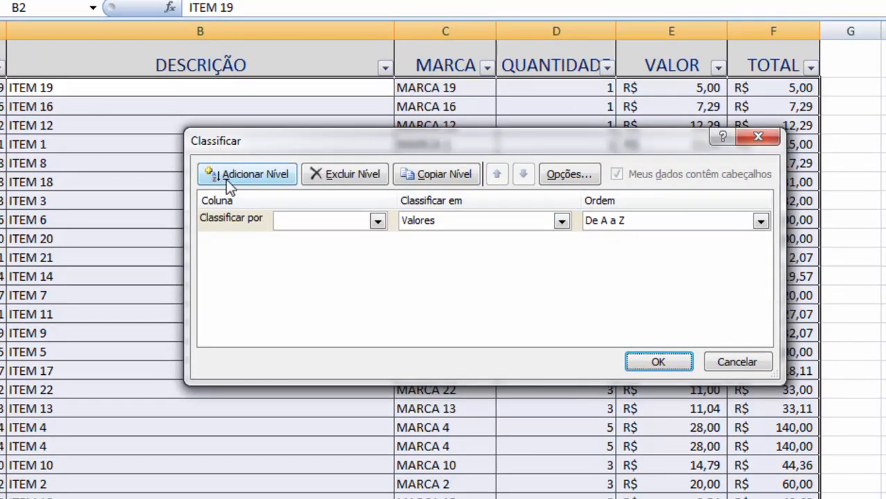
click(377, 221)
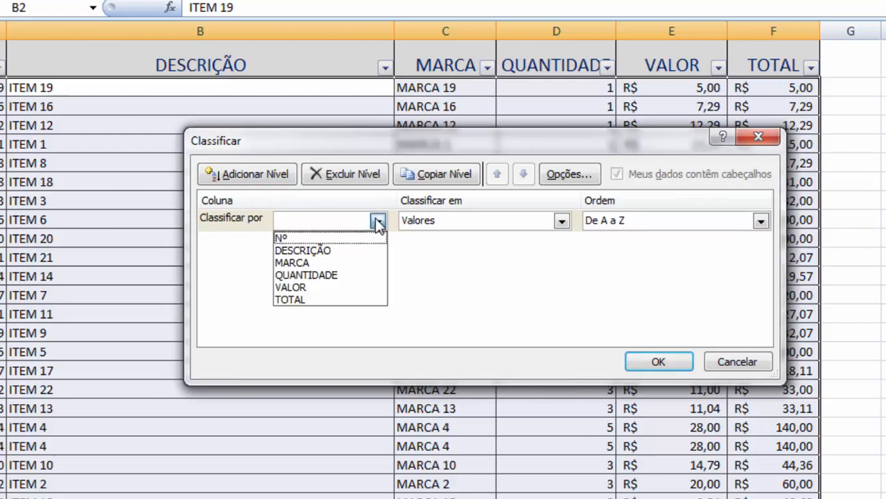
click(311, 286)
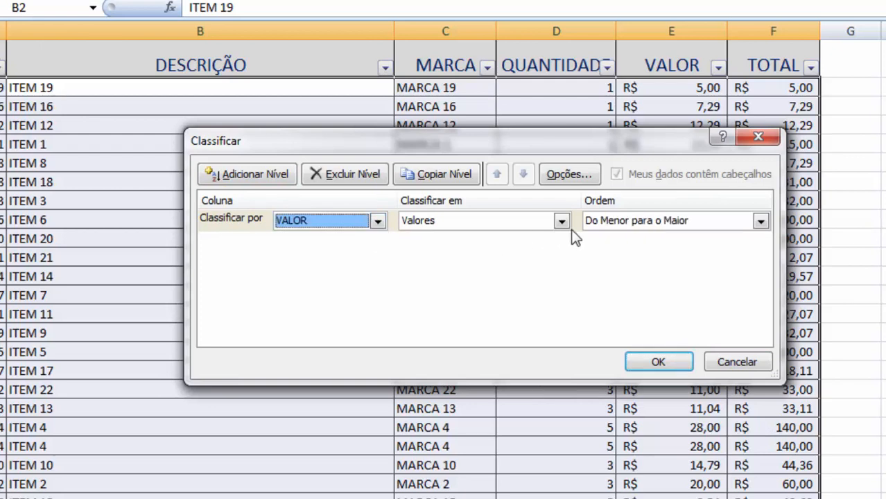
click(632, 224)
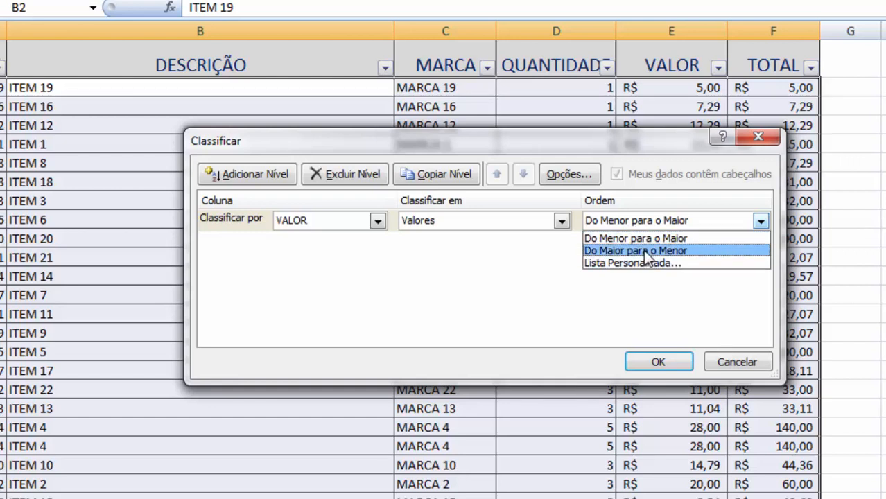
click(645, 252)
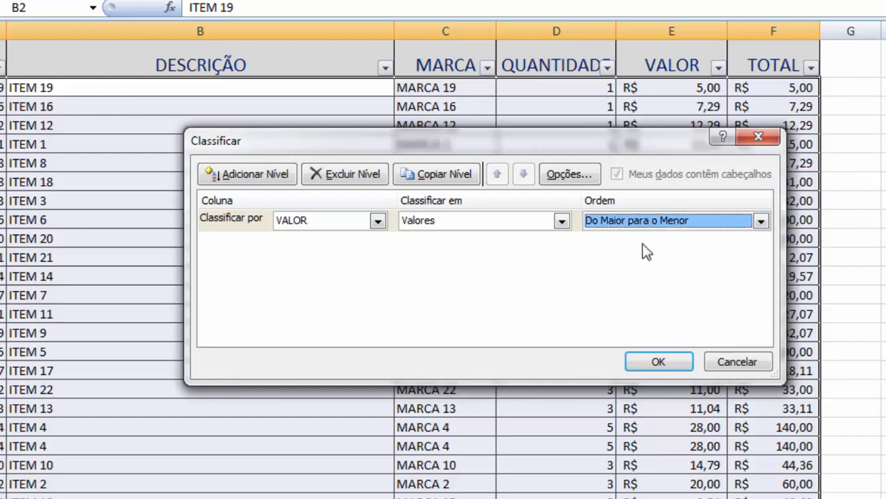
click(667, 366)
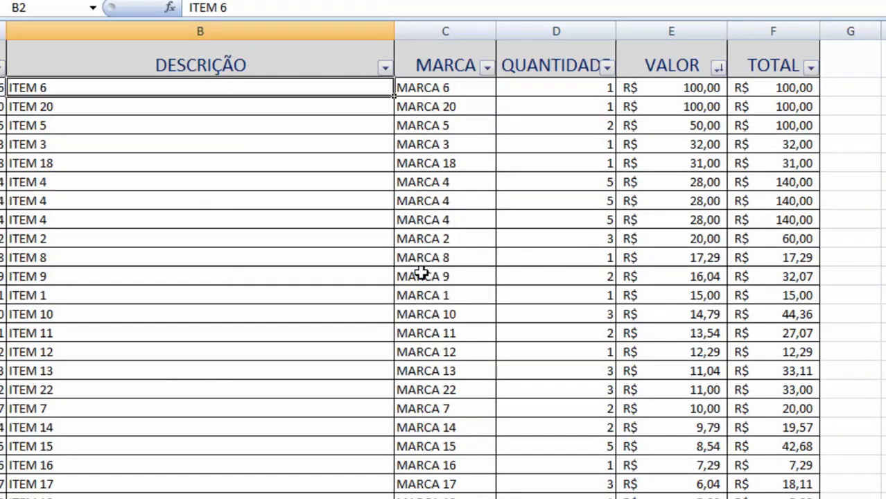
click(693, 89)
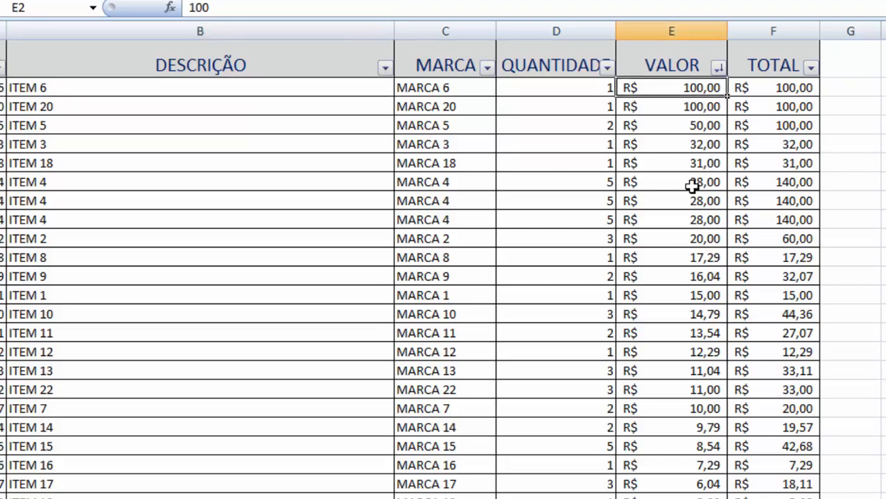
scroll(693, 185, down, 2)
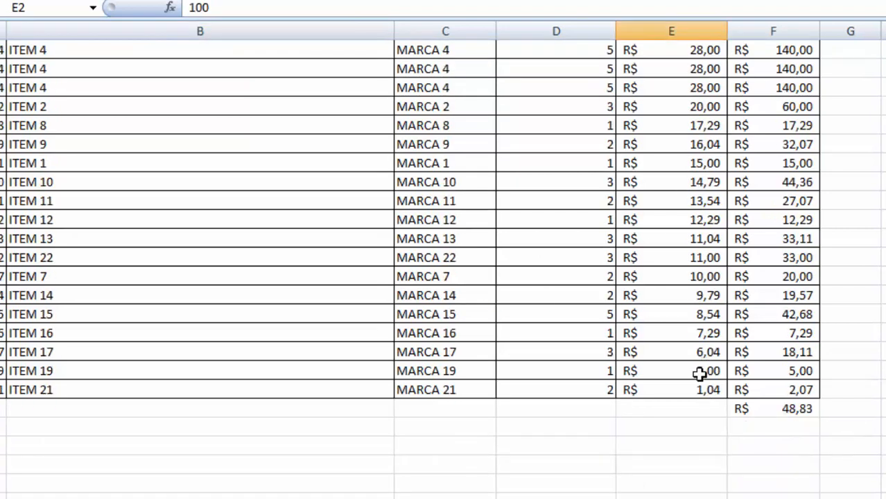
scroll(698, 374, up, 2)
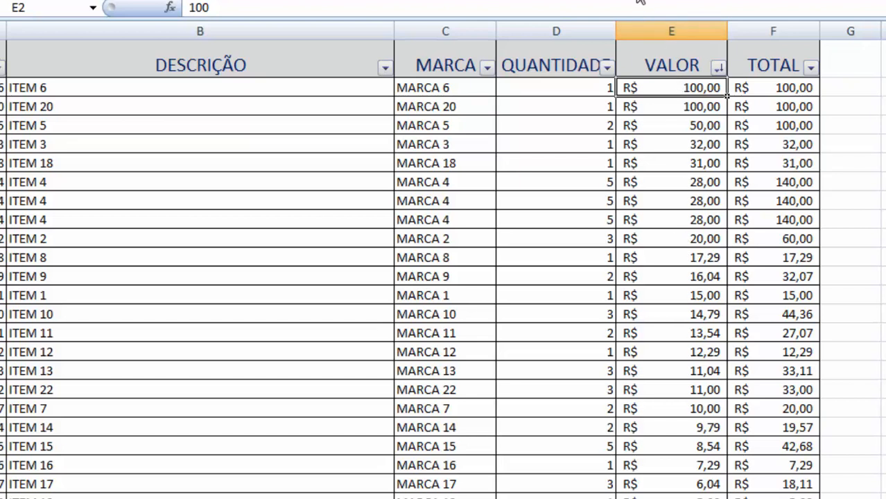
Examine the sort dialog's column choices and its sort-on options for the VALOR level.
click(430, 1)
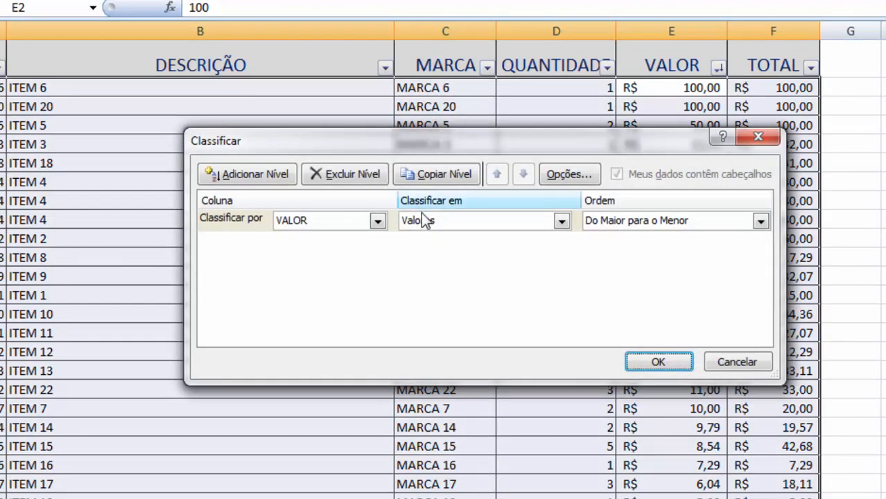
click(335, 222)
click(336, 222)
click(411, 222)
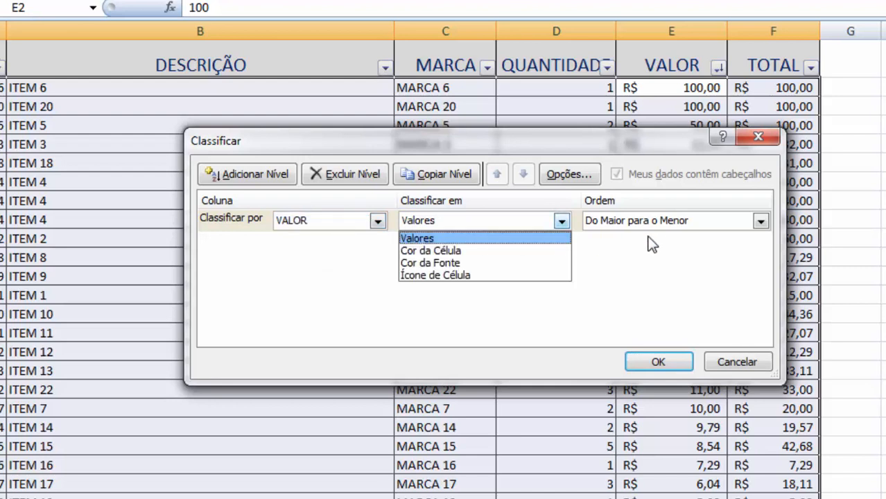
click(570, 224)
click(443, 224)
click(328, 219)
click(423, 222)
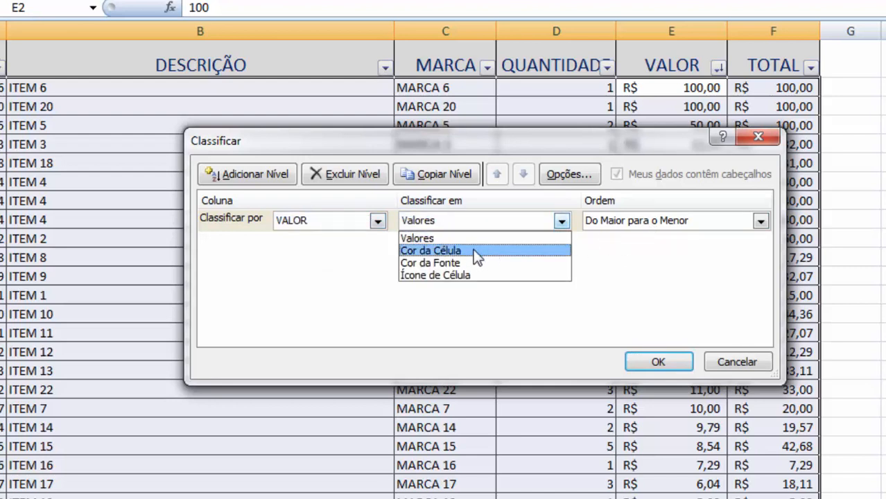
click(560, 220)
Add a second sort level on QUANTIDADE values from largest to smallest below VALOR and apply the sort.
click(254, 173)
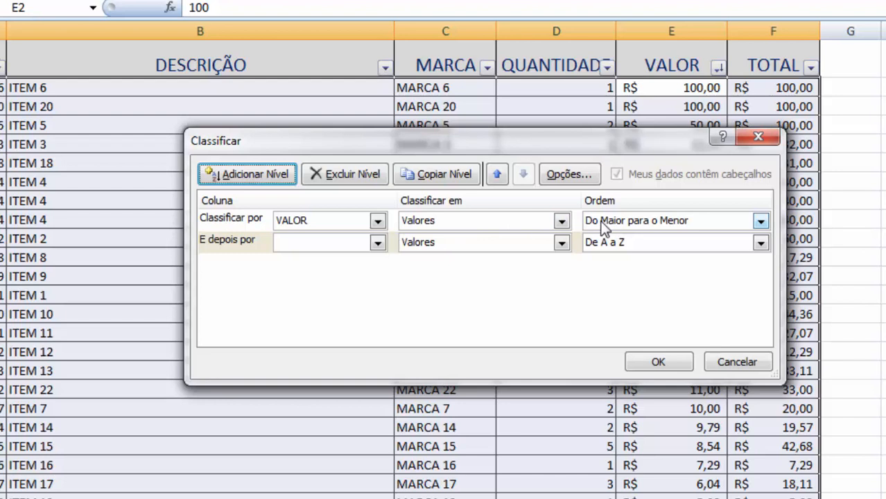
click(421, 242)
click(422, 243)
click(377, 242)
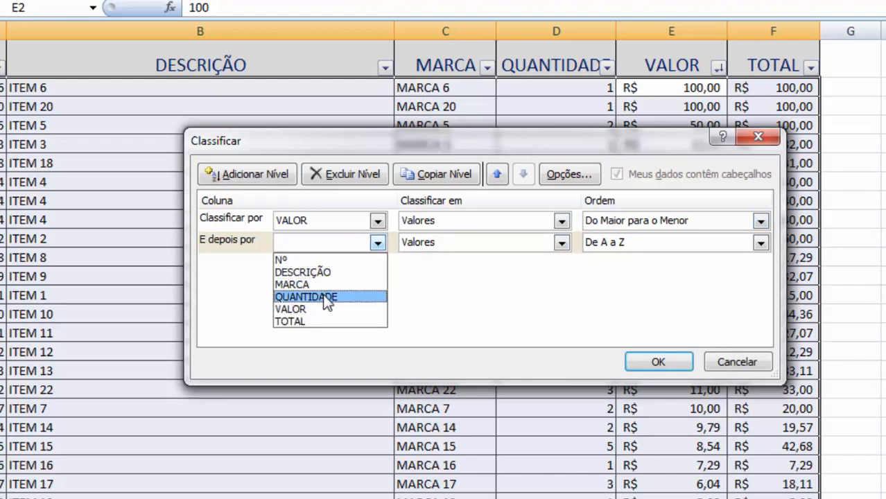
click(326, 298)
click(669, 248)
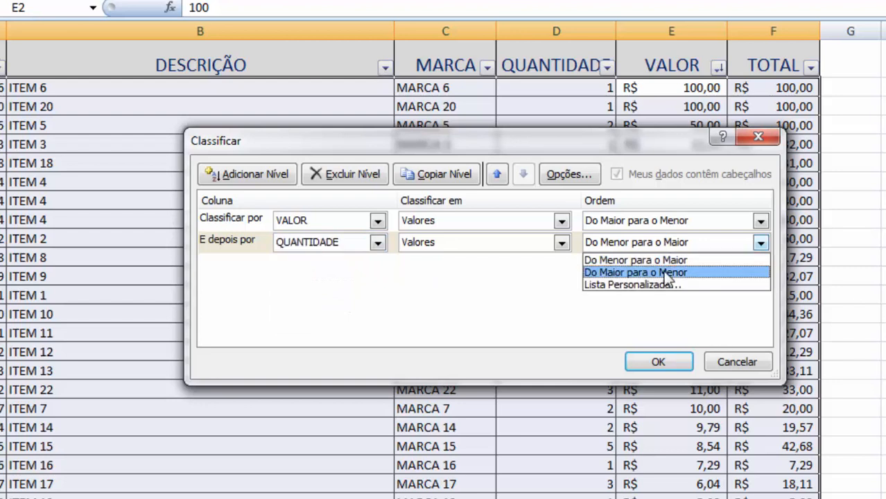
click(663, 270)
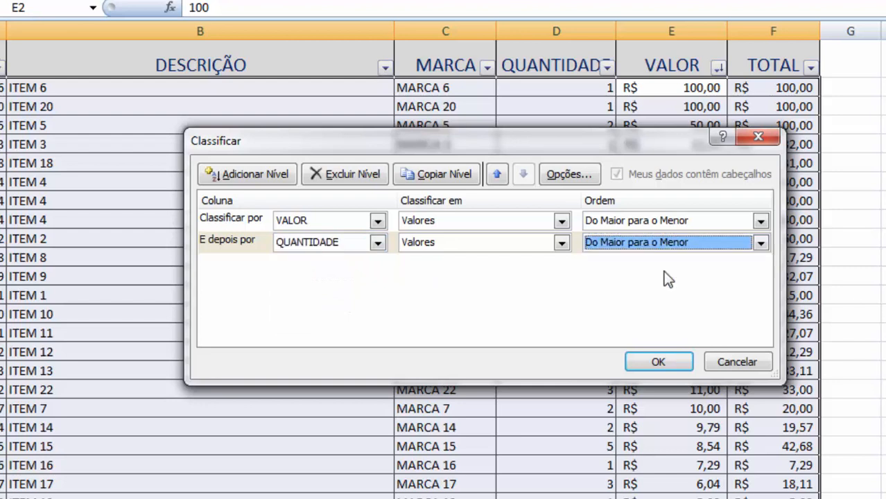
click(664, 360)
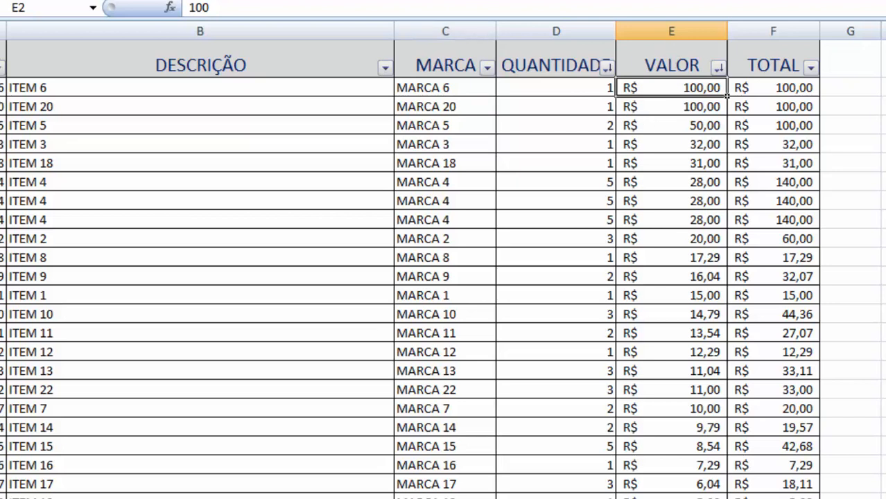
Review the VALOR and QUANTIDADE sort levels alongside the table, leaving the sort dialog without changes.
click(431, 1)
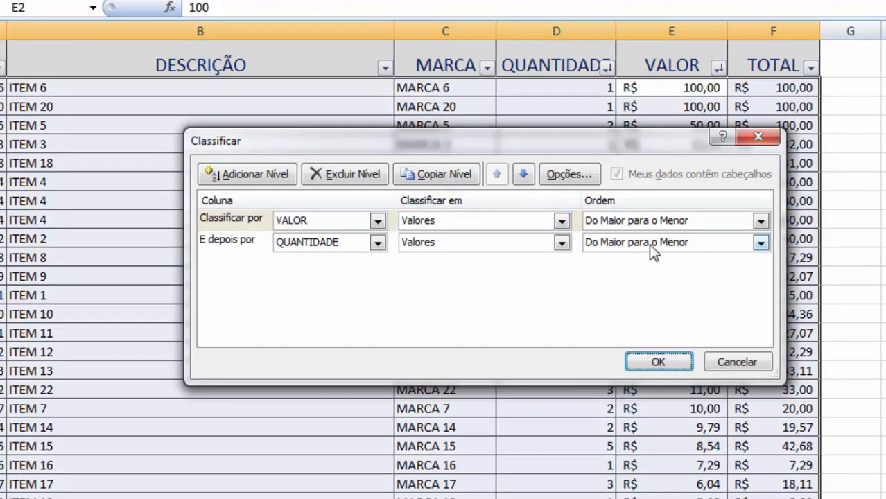
drag(570, 149, 567, 207)
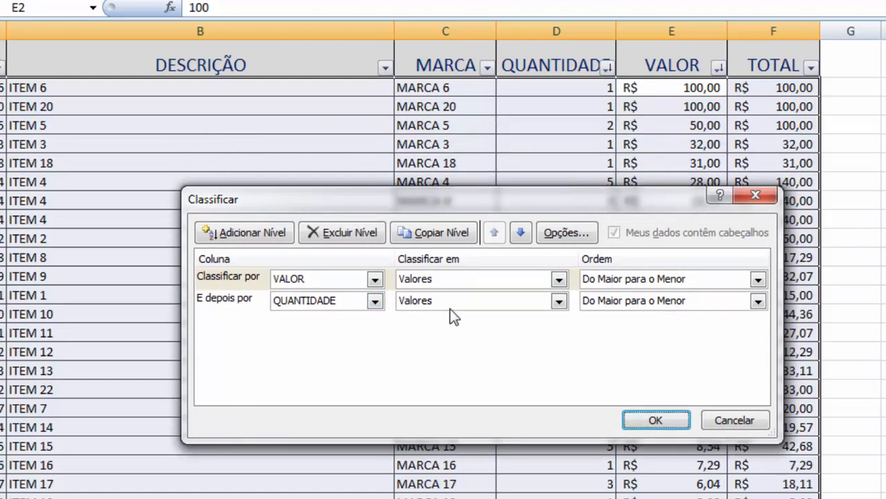
click(734, 420)
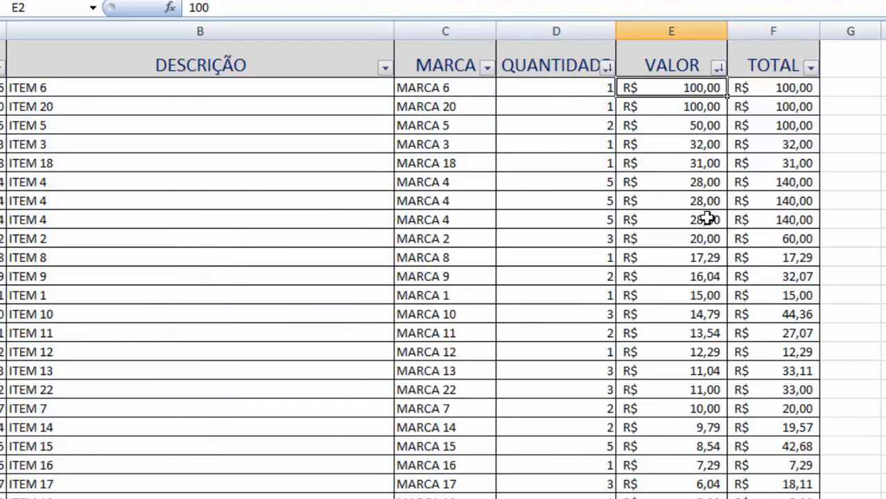
Set the VALOR of ITEM 5 to 100.
click(697, 128)
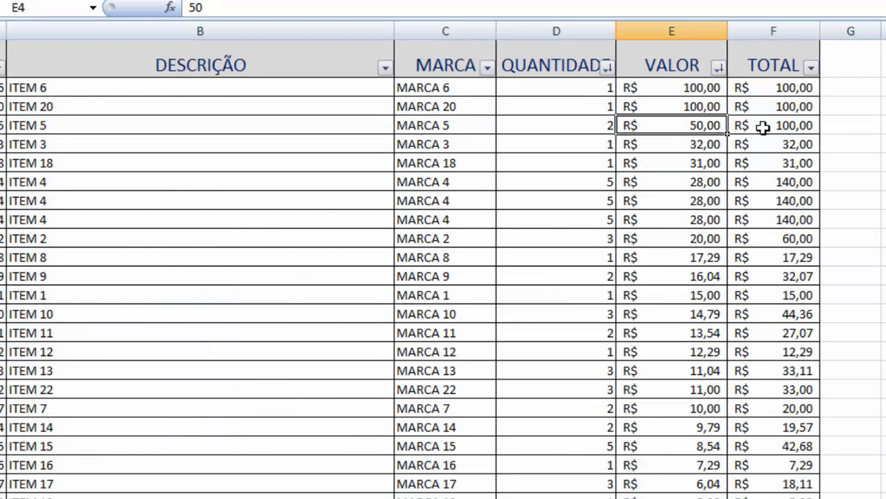
text(100)
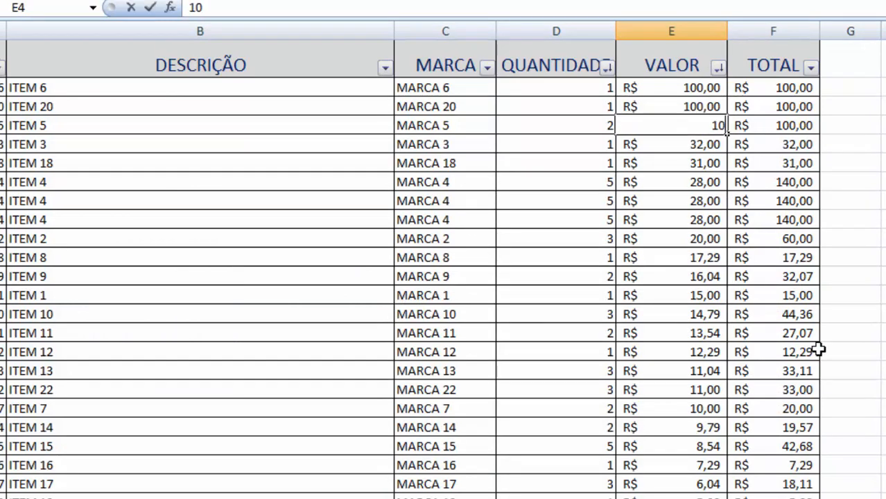
key(Return)
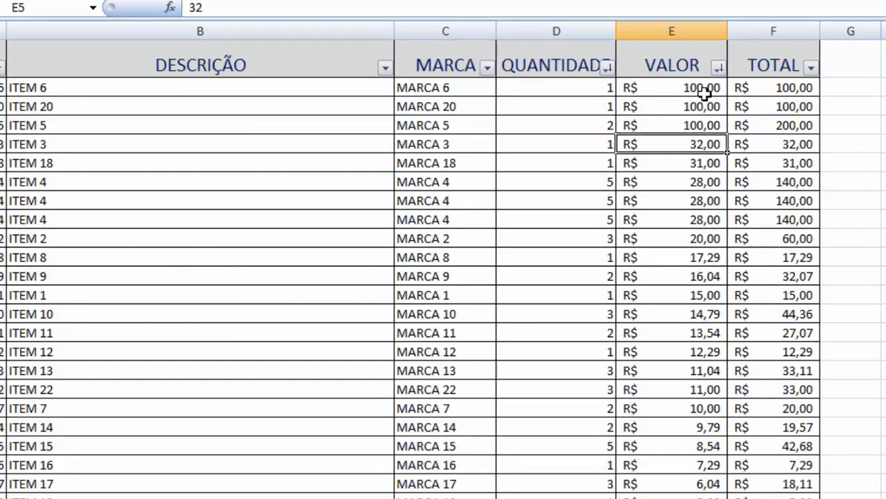
Sort the item table again by VALOR and then QUANTIDADE, both from largest to smallest.
click(588, 125)
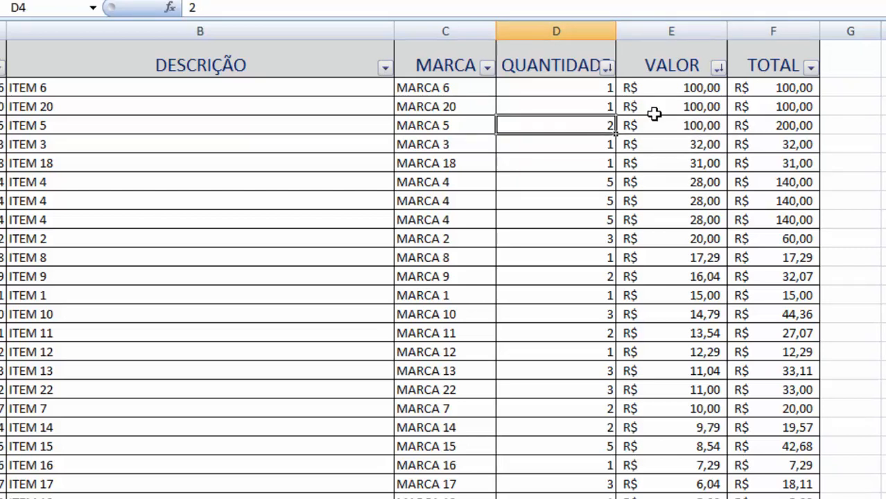
click(499, 2)
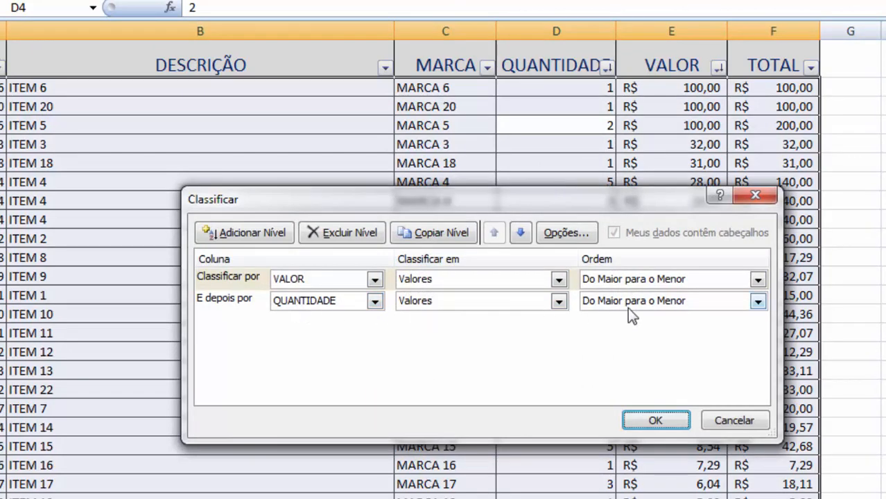
click(652, 420)
click(564, 88)
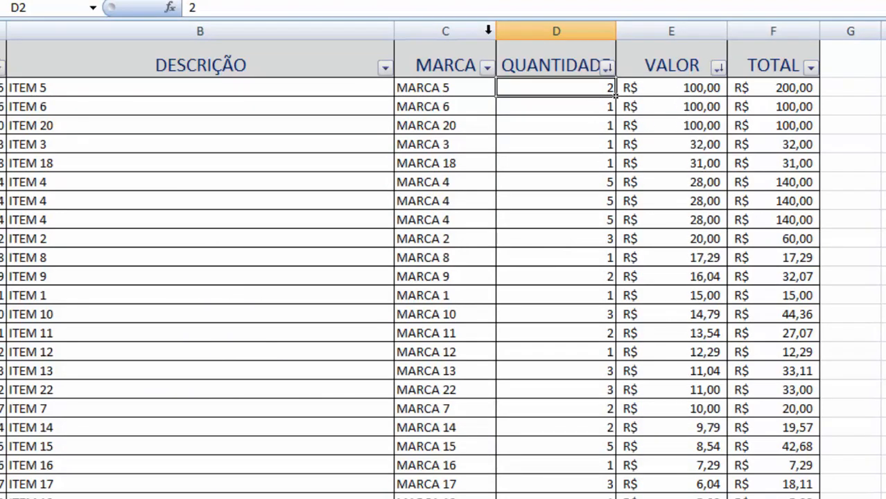
Check the two sort criteria once more and cancel the sort dialog.
click(453, 1)
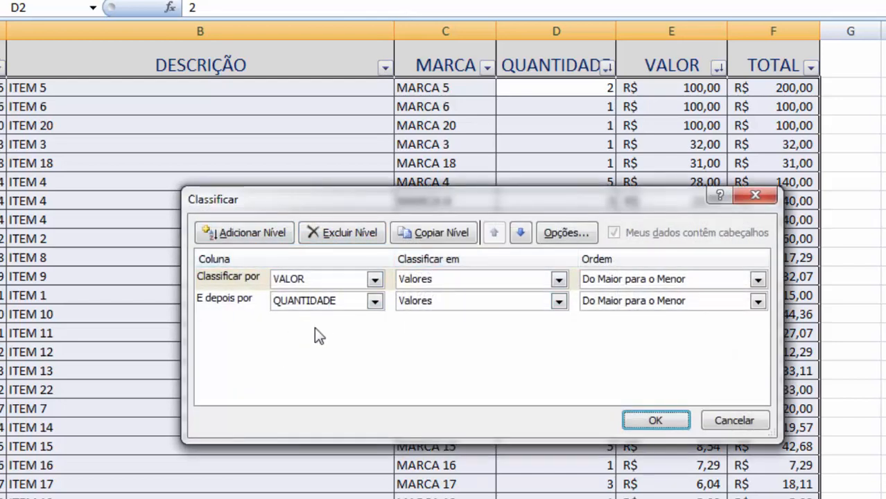
click(738, 419)
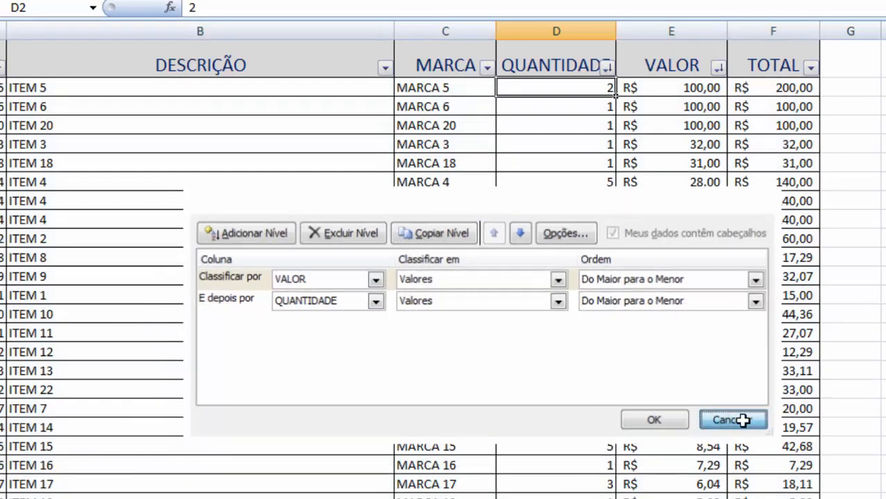
Clear and re-enable the table's column filters, and look at the MARCA filter options without applying any.
click(486, 260)
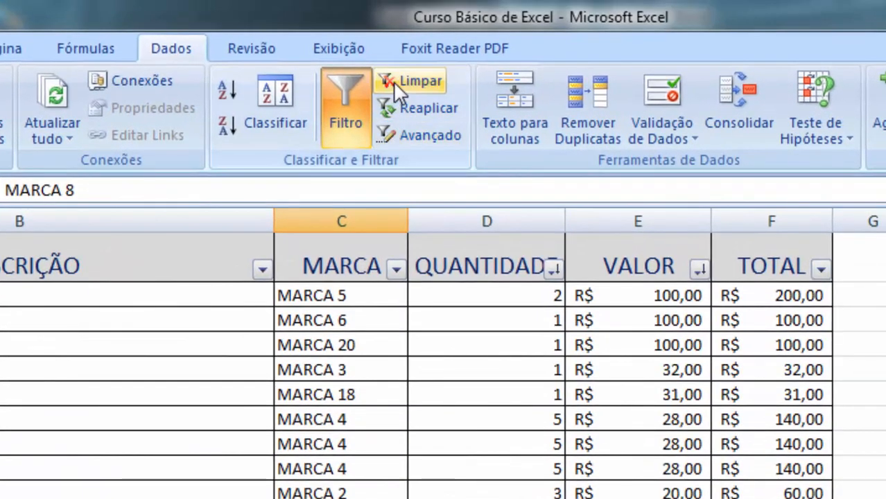
click(395, 83)
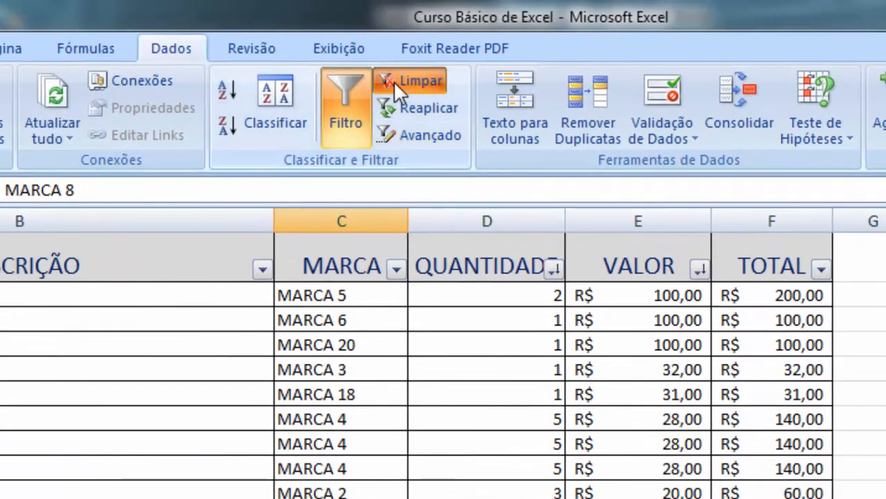
click(344, 119)
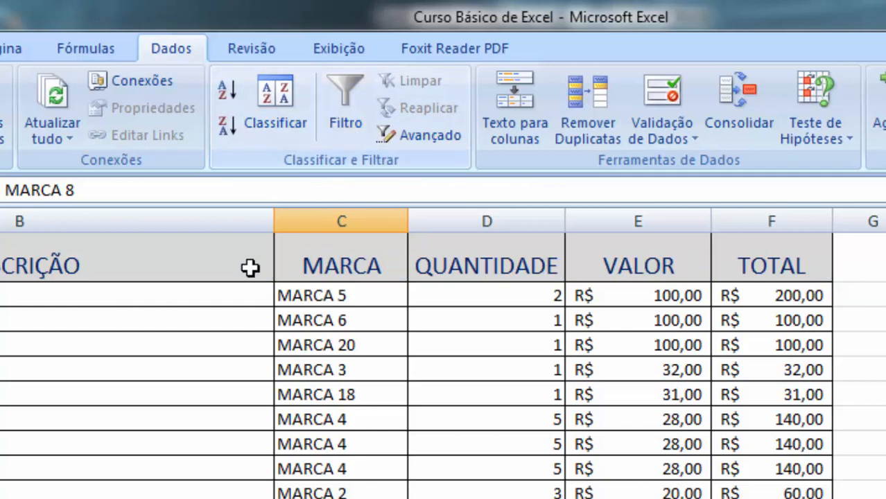
click(346, 94)
click(396, 268)
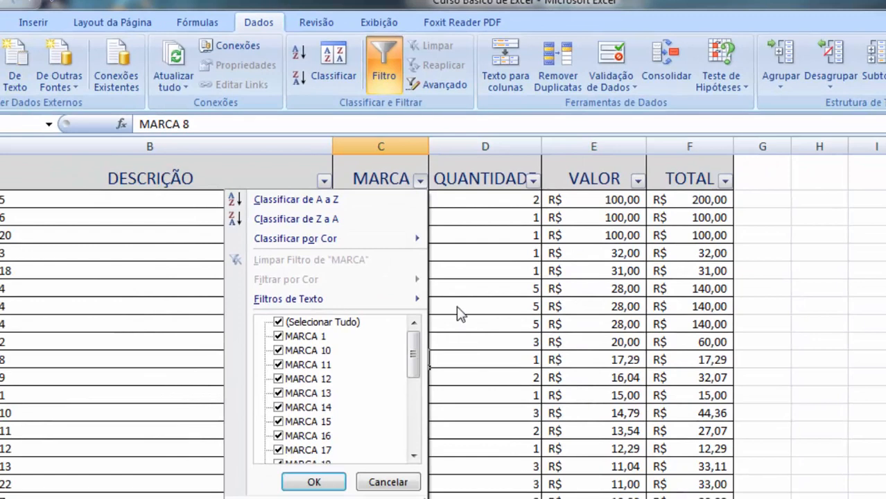
click(459, 307)
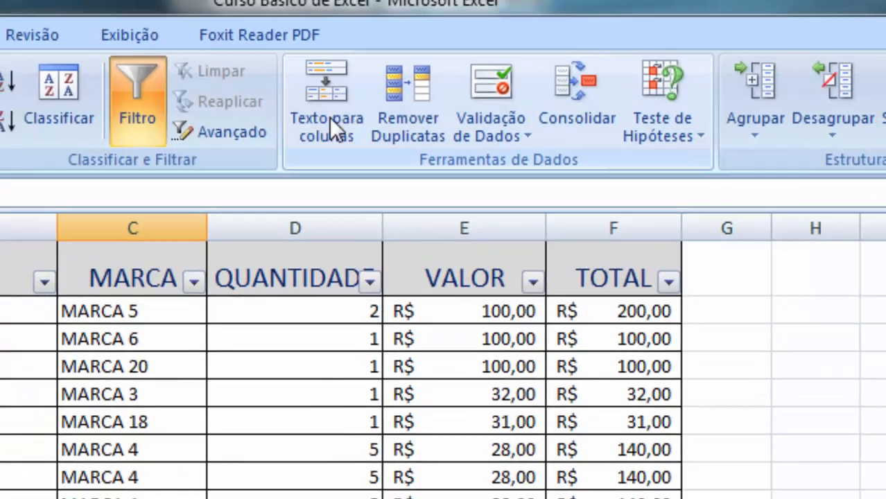
Start the text-to-columns conversion on the MARCA 8 cell, look at the wizard's first stage and cancel it.
click(329, 117)
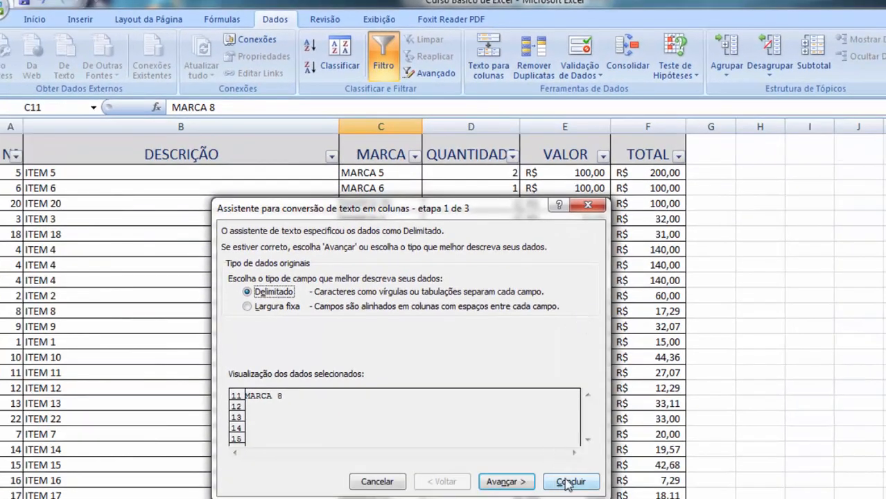
click(567, 483)
click(489, 56)
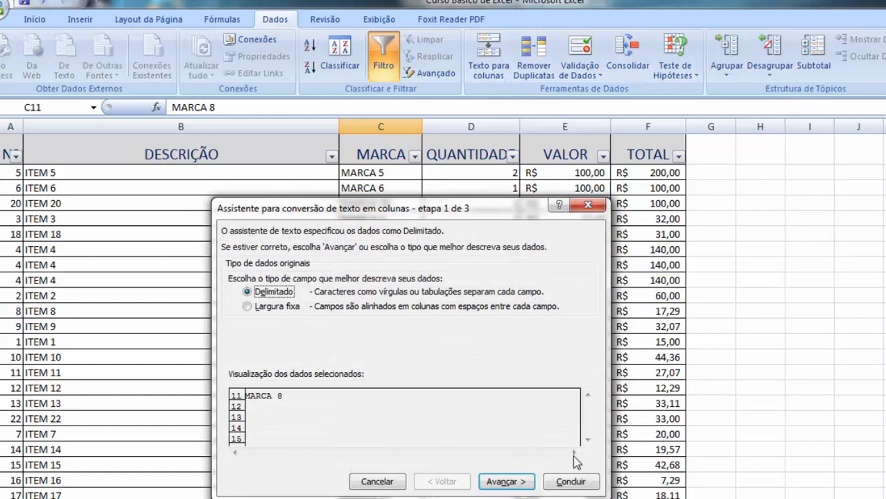
click(392, 480)
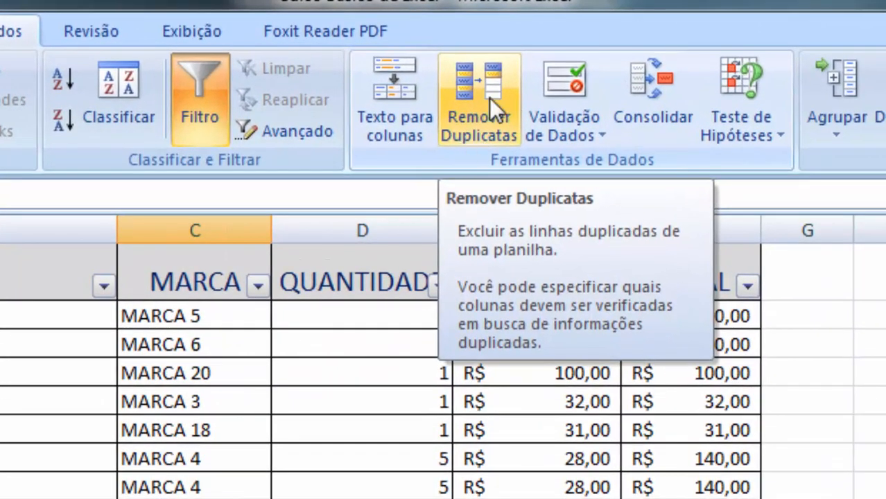
Look through the item table for repeated rows, comparing the three ITEM 4 entries.
scroll(548, 439, down, 3)
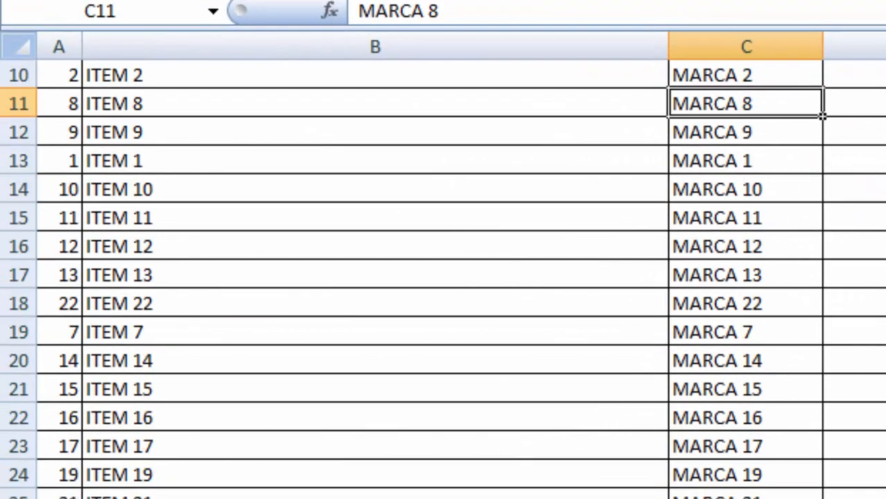
click(18, 495)
scroll(19, 494, up, 3)
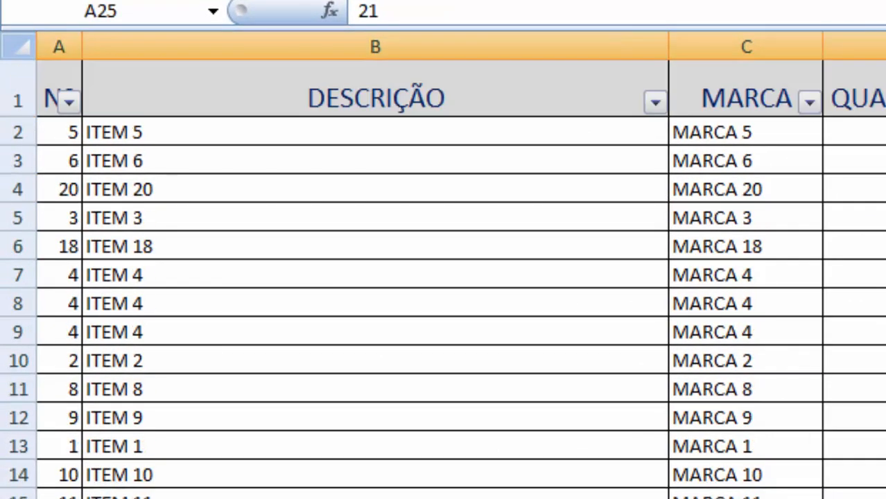
scroll(443, 277, down, 2)
scroll(443, 277, up, 2)
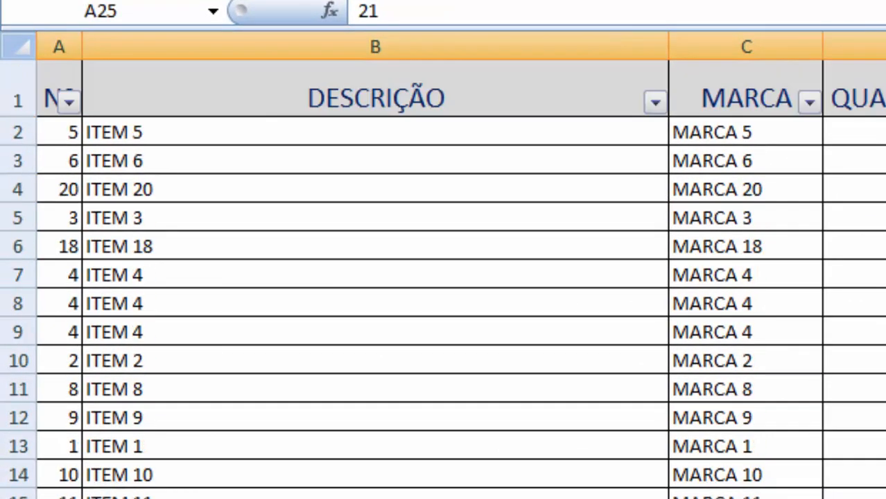
click(142, 278)
click(137, 305)
click(143, 343)
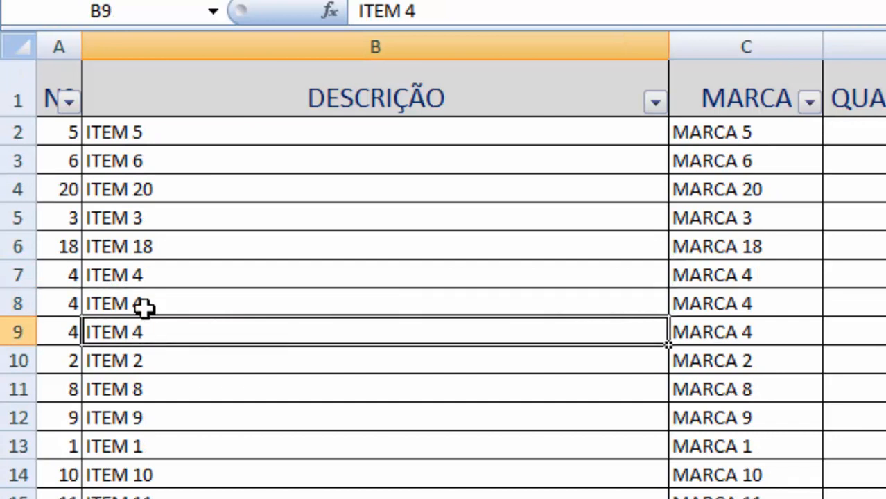
click(153, 275)
click(133, 307)
click(142, 340)
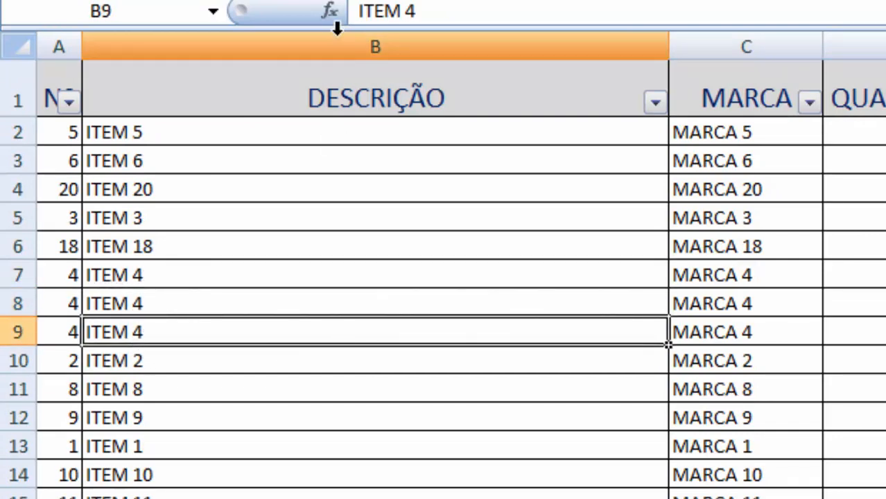
drag(14, 175, 14, 182)
click(16, 189)
click(17, 494)
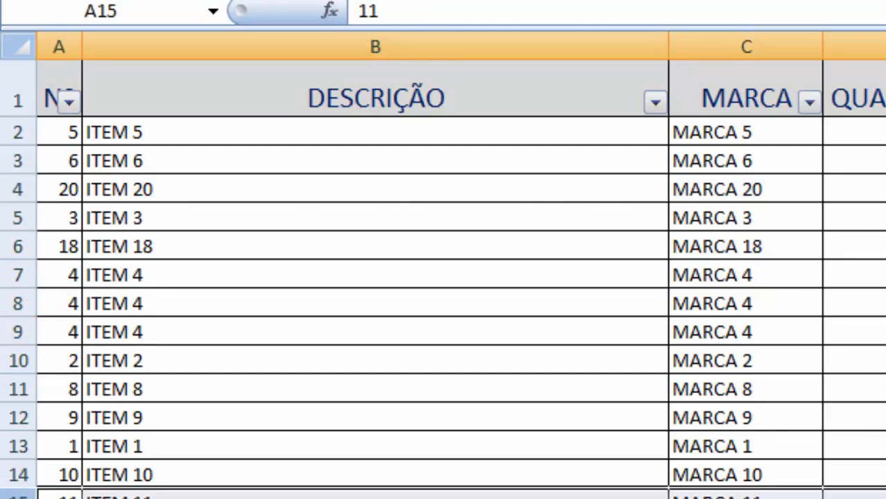
click(159, 497)
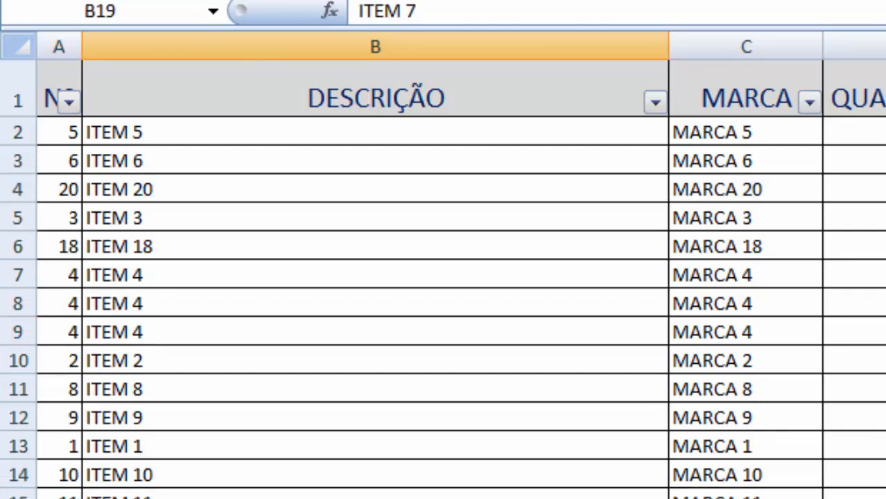
click(745, 389)
click(534, 8)
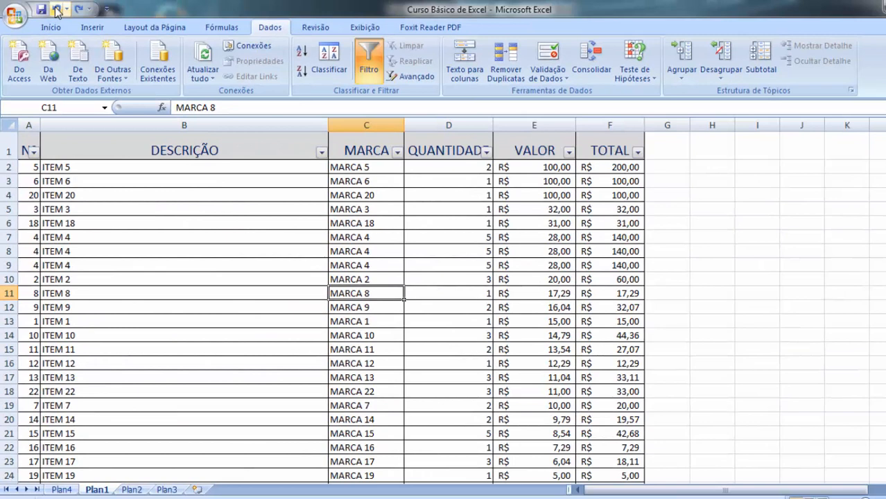
Undo the recent sorts of the item table and the VALOR change of ITEM 5.
click(57, 11)
click(57, 10)
click(58, 12)
click(60, 14)
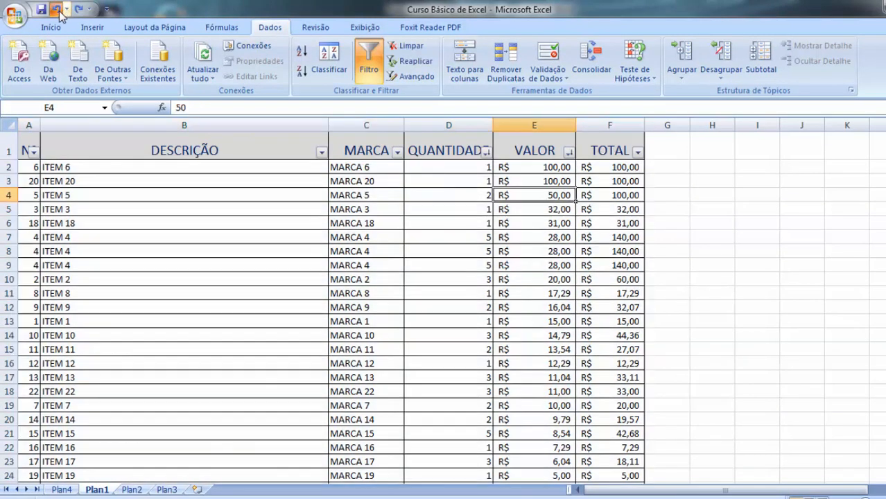
click(59, 13)
click(59, 14)
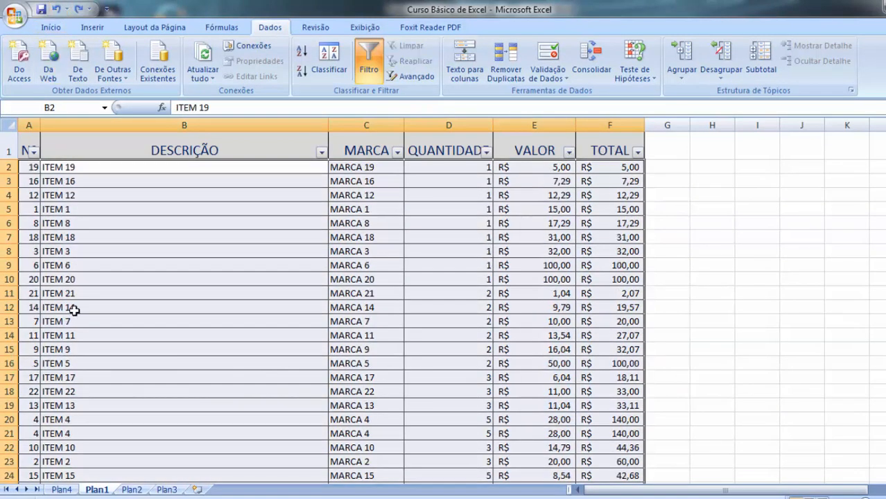
Examine the restored table from start to end, locating the ITEM 4 rows 20, 21 and 25.
click(91, 326)
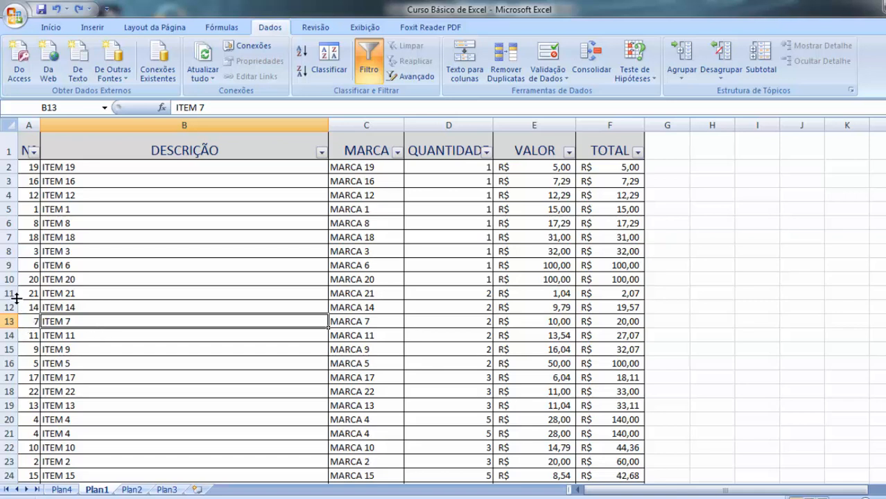
scroll(60, 431, down, 2)
click(5, 391)
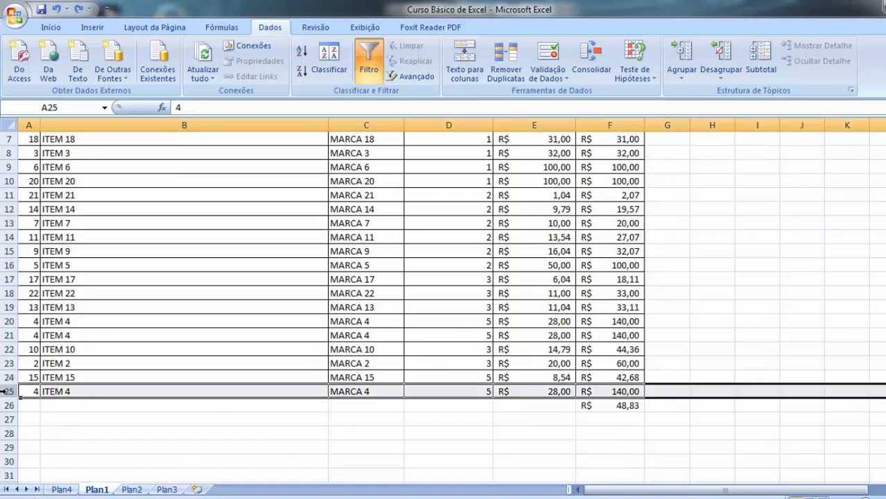
click(5, 322)
click(6, 336)
scroll(133, 384, up, 2)
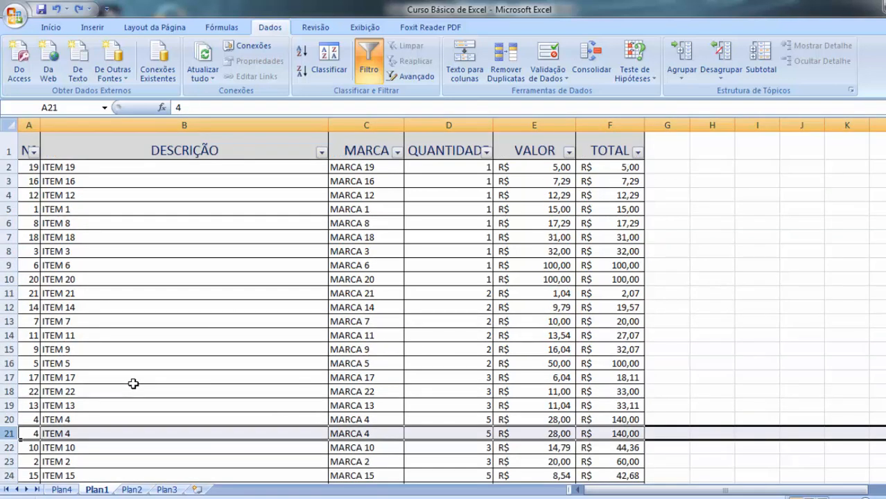
scroll(133, 384, down, 5)
scroll(133, 382, up, 5)
click(160, 364)
scroll(158, 364, down, 5)
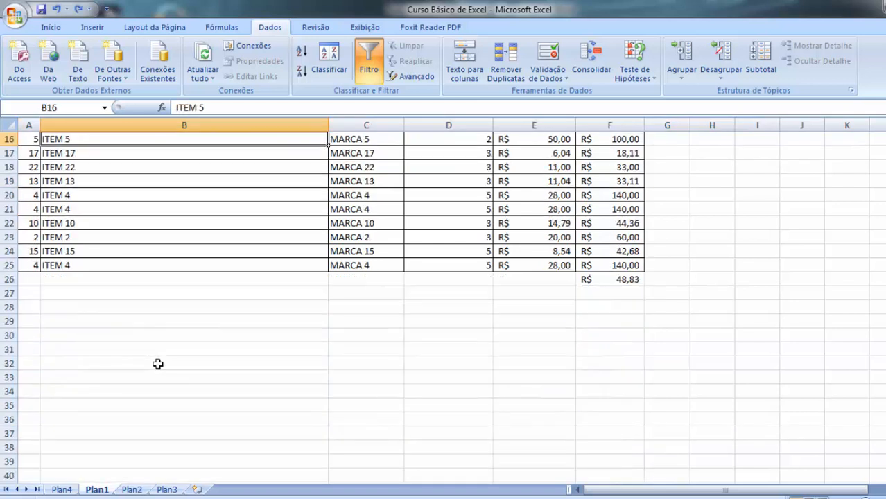
scroll(158, 364, up, 5)
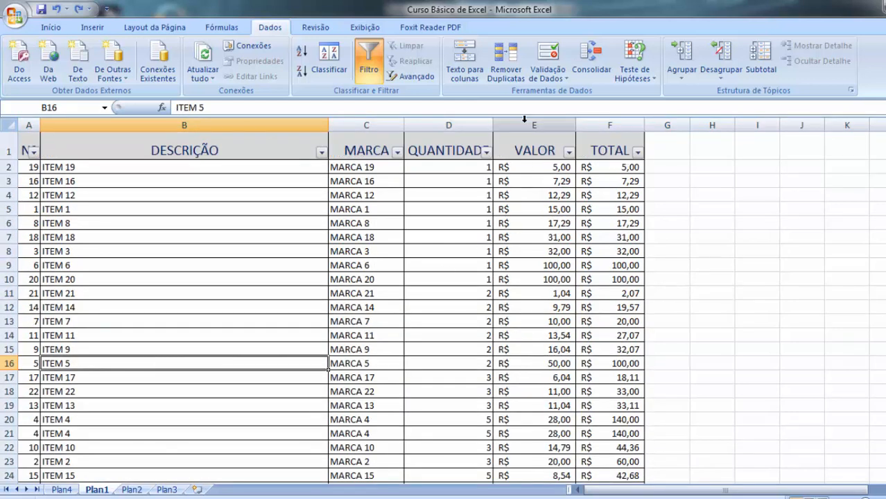
Remove the duplicate rows from the item table, treating its data as having headers, and check the remaining ITEM 4 row.
click(505, 69)
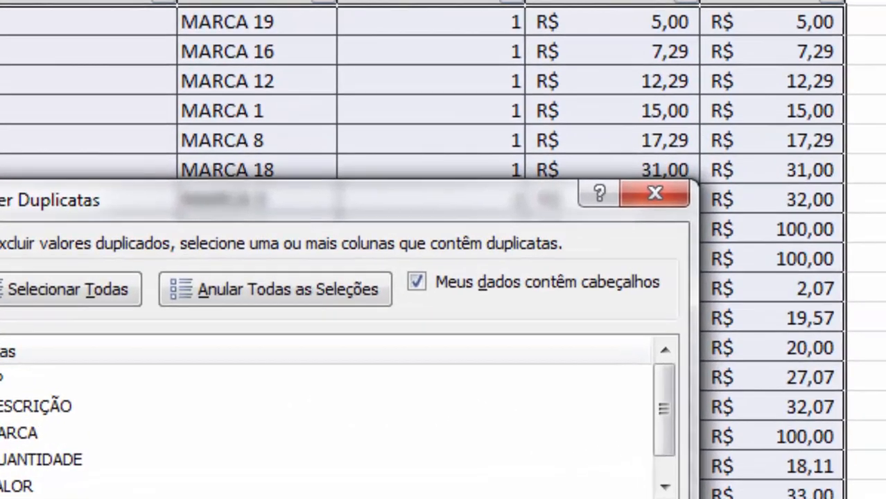
click(632, 400)
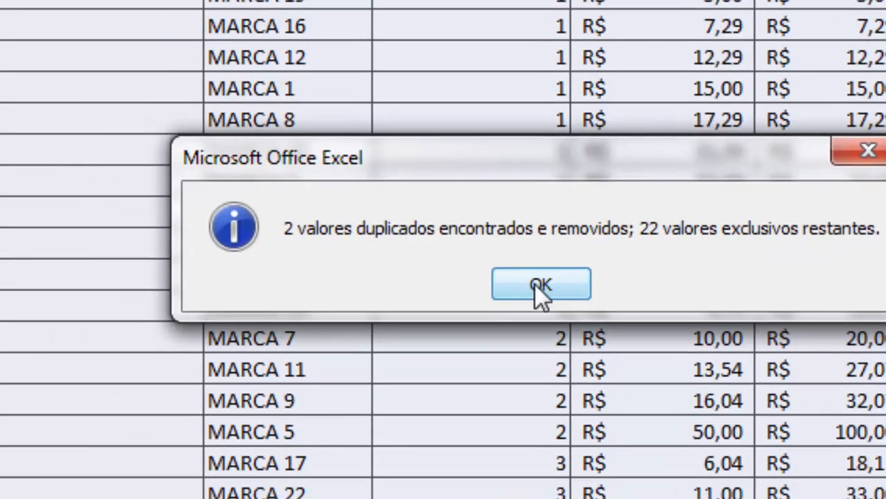
click(447, 323)
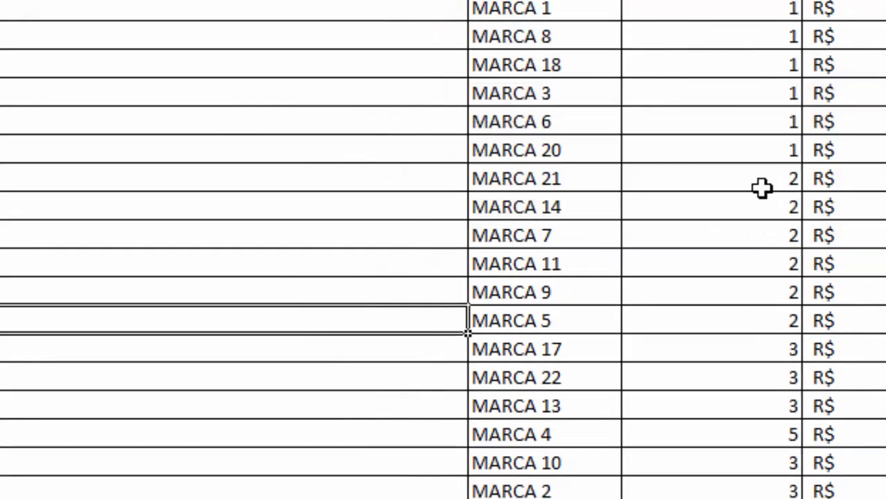
scroll(242, 298, down, 1)
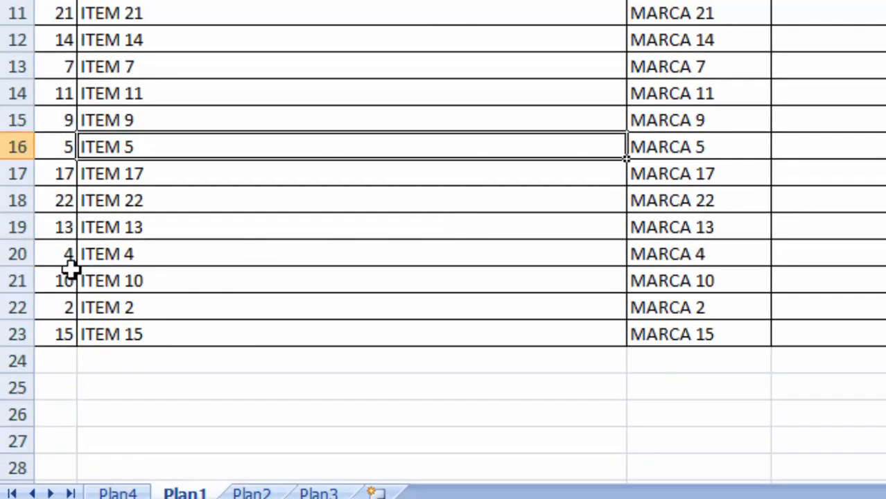
click(14, 253)
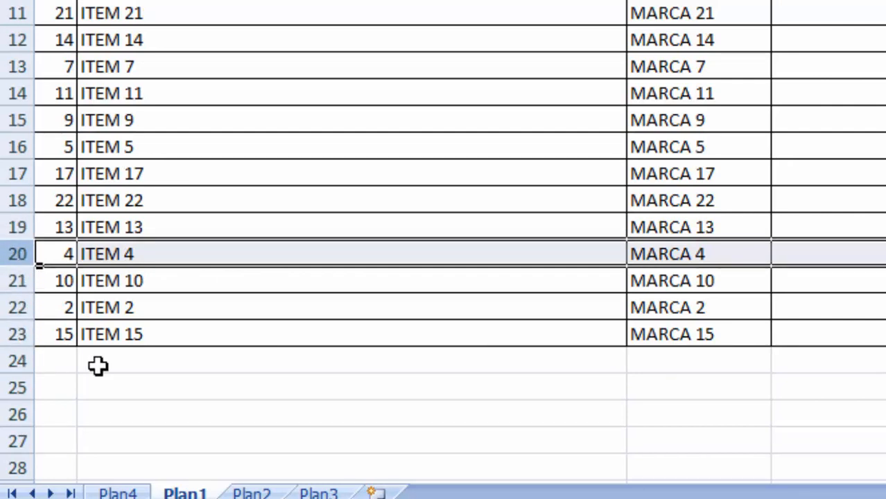
scroll(128, 362, up, 2)
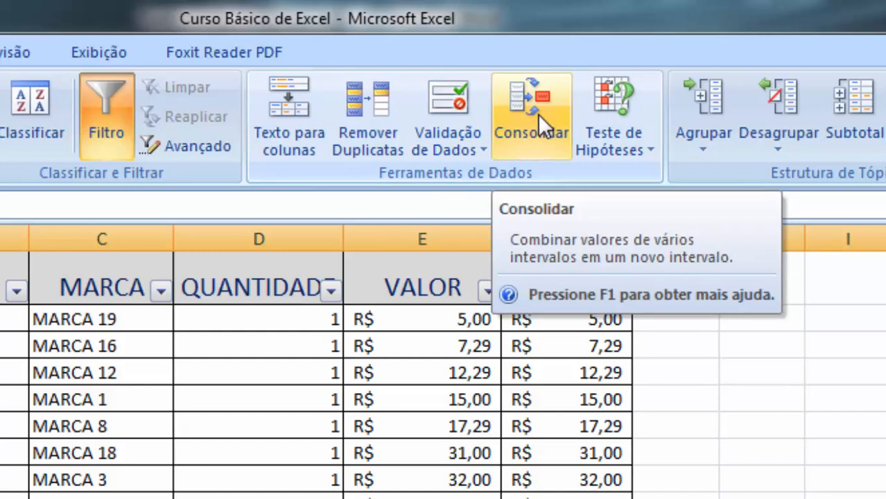
click(527, 327)
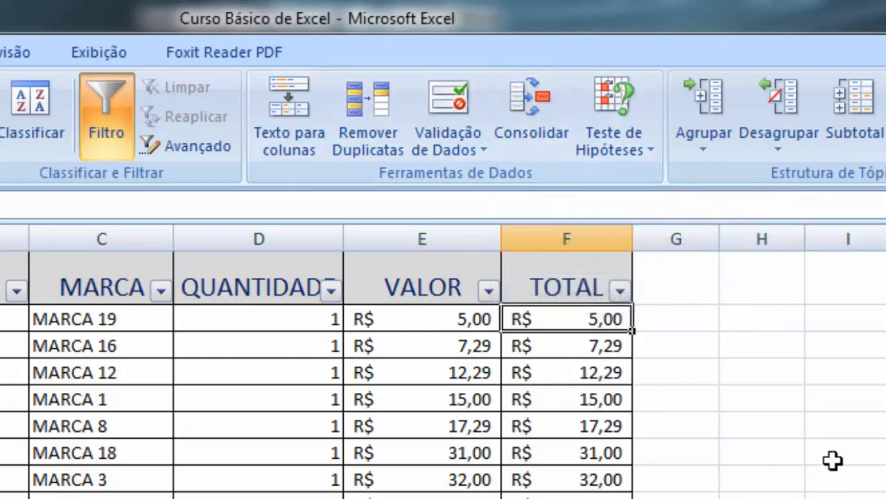
click(757, 372)
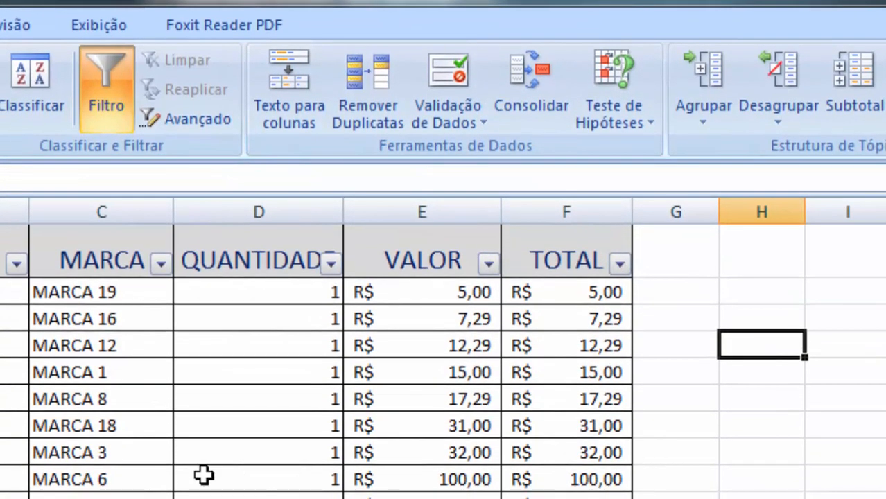
click(463, 346)
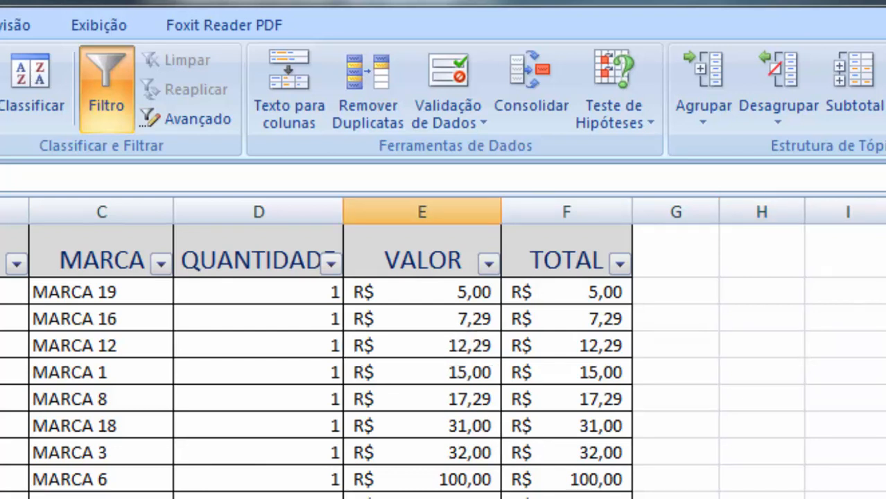
click(457, 291)
key(ctrl+Down)
Start a consolidation at cell I7 with the Soma function and add the first VALOR cell, E2, as a reference.
click(852, 424)
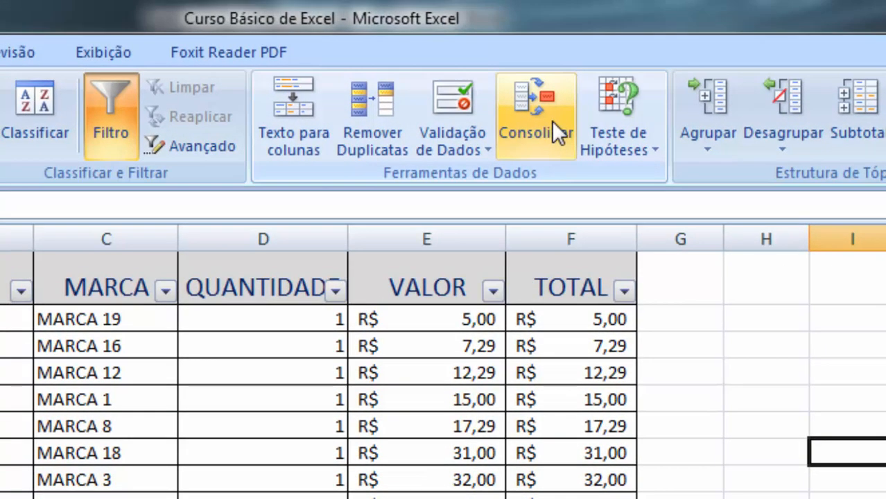
click(521, 109)
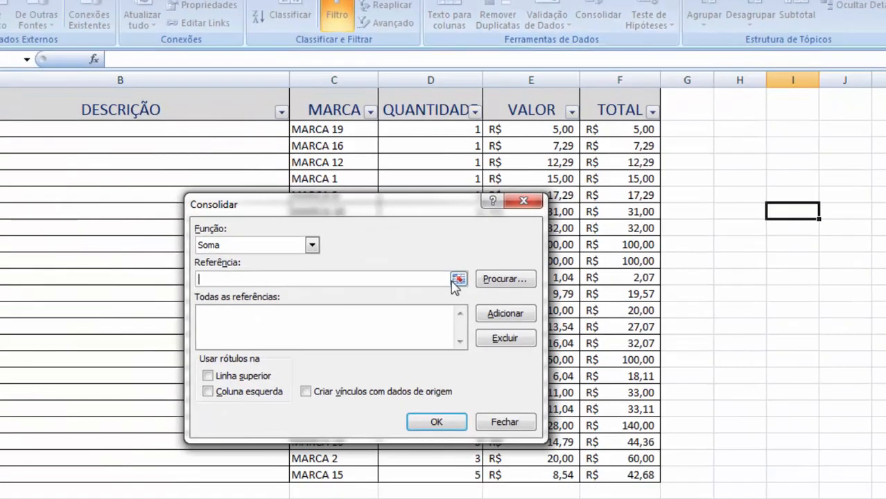
click(458, 278)
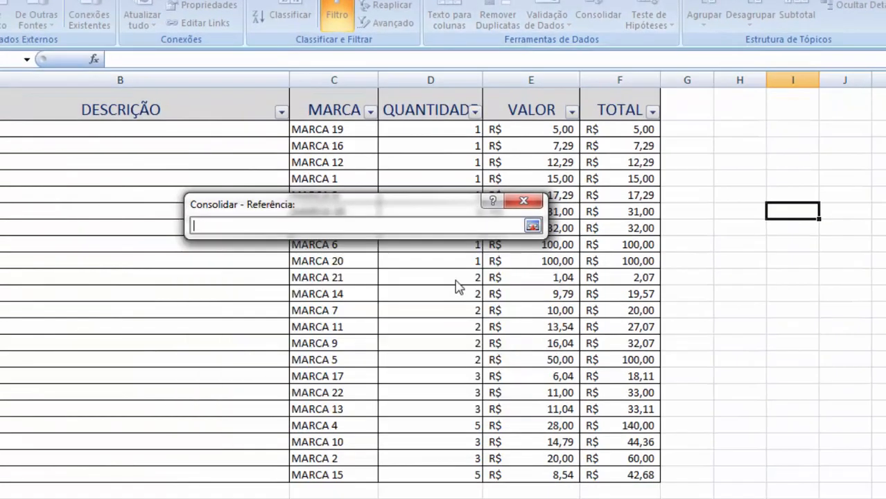
click(540, 129)
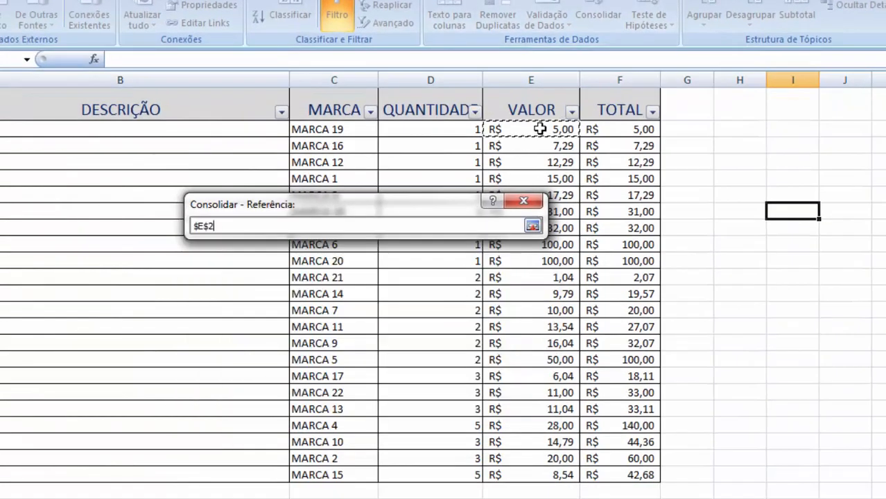
click(533, 227)
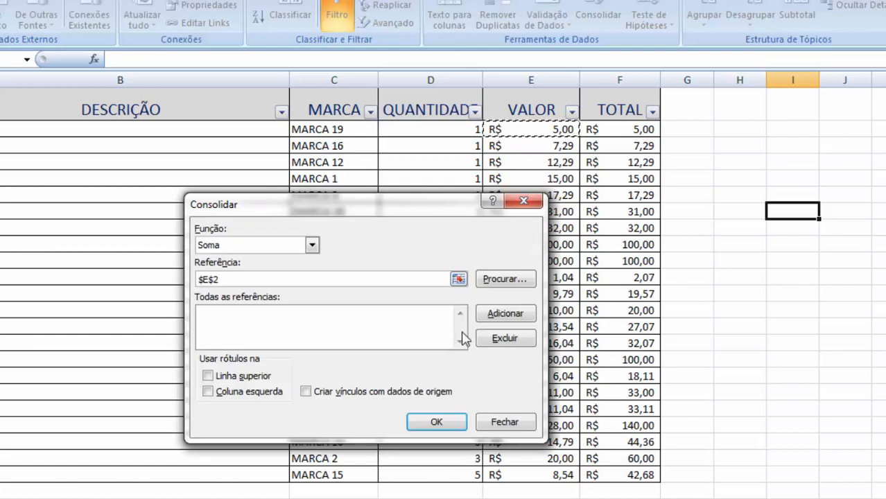
click(500, 315)
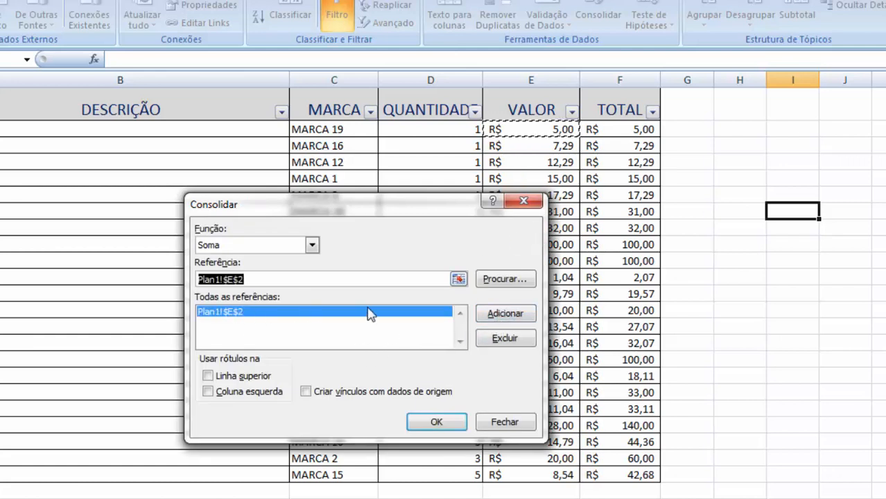
Add the last VALOR cell, E23, as the second reference of the consolidation.
click(459, 278)
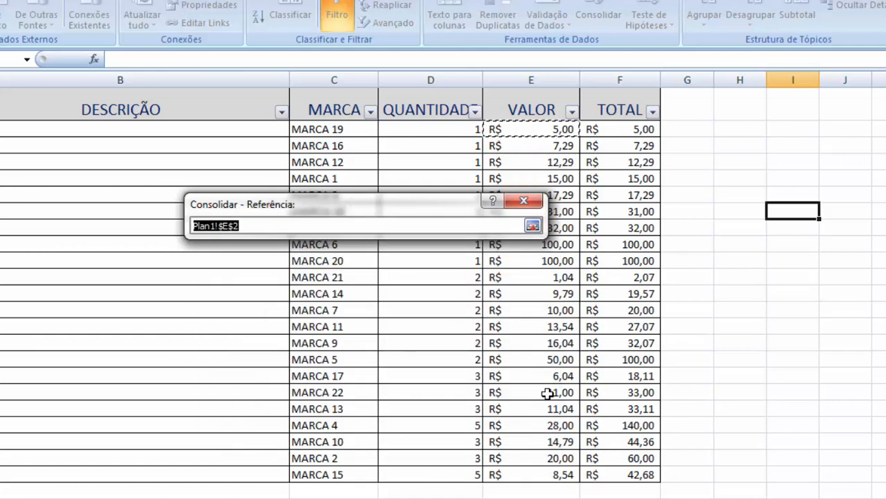
click(559, 475)
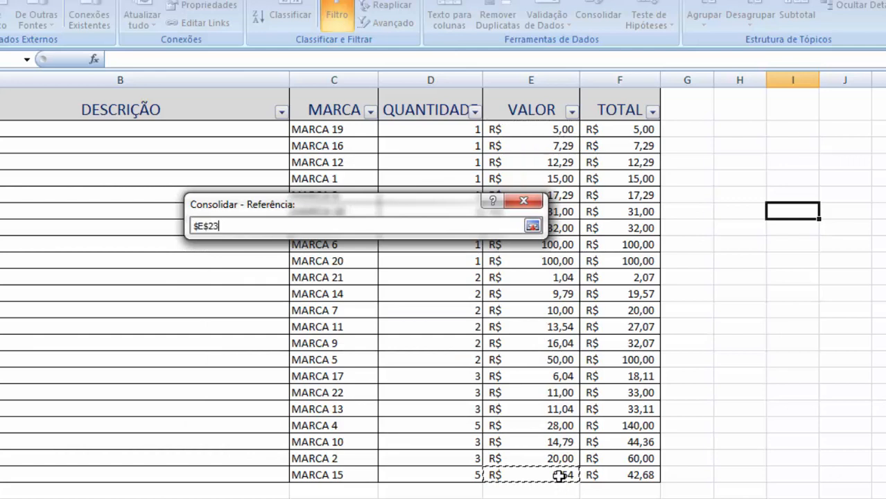
click(532, 226)
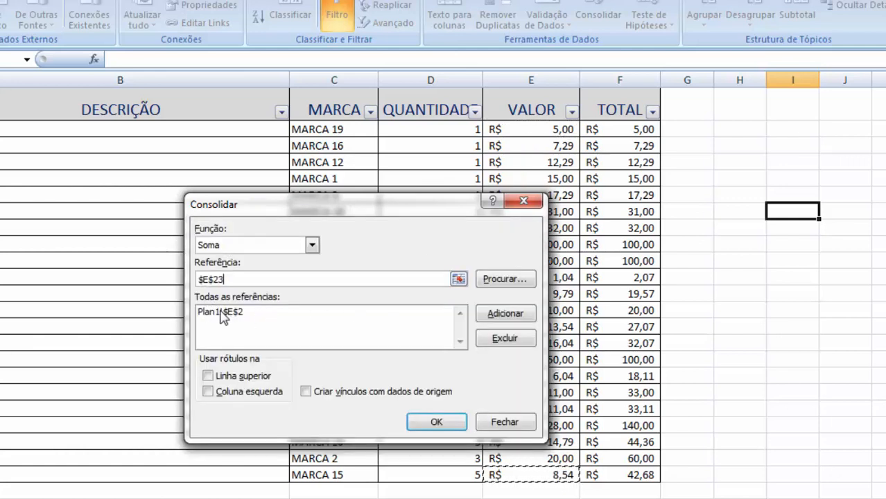
click(518, 322)
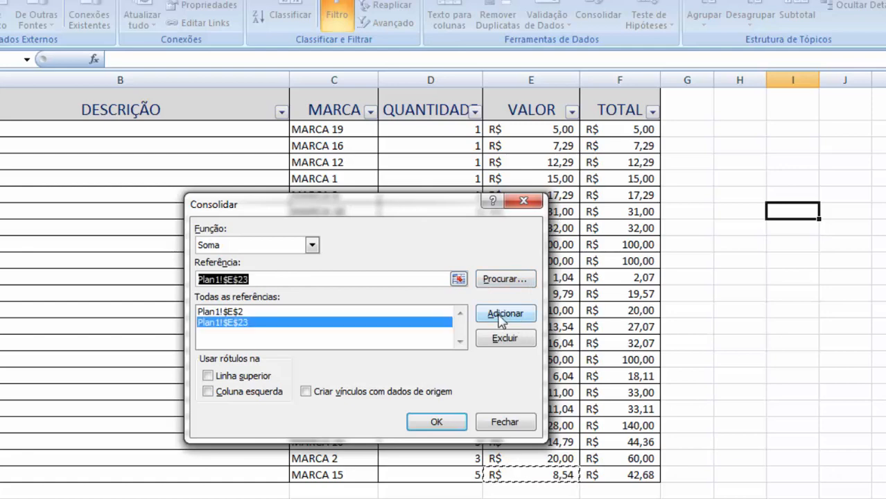
Consolidate the two references into I7 with the Soma function and autofit column I to its contents.
click(262, 245)
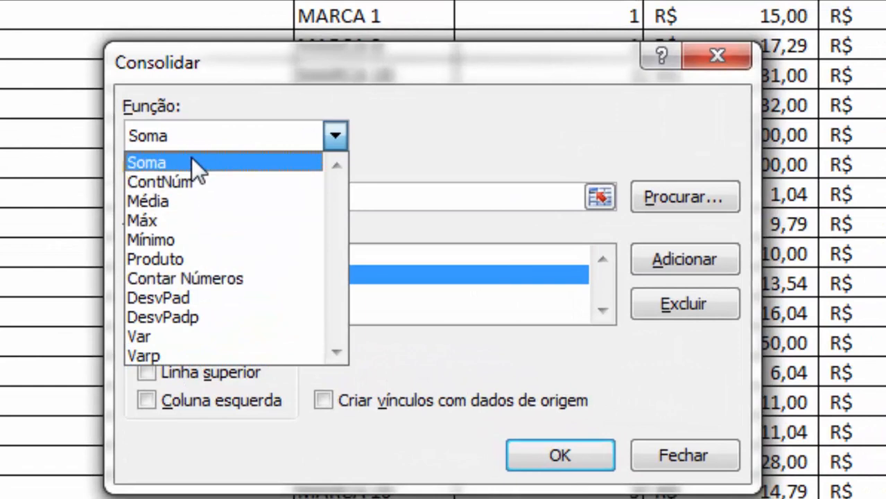
click(192, 161)
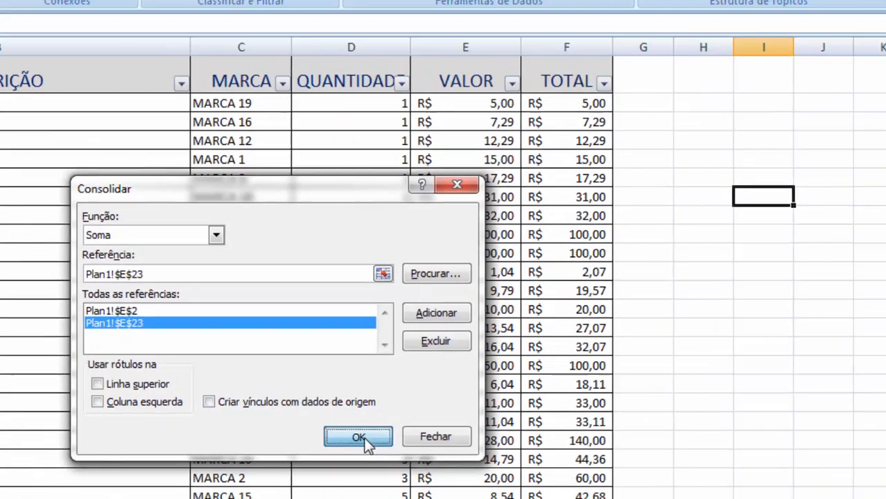
click(474, 448)
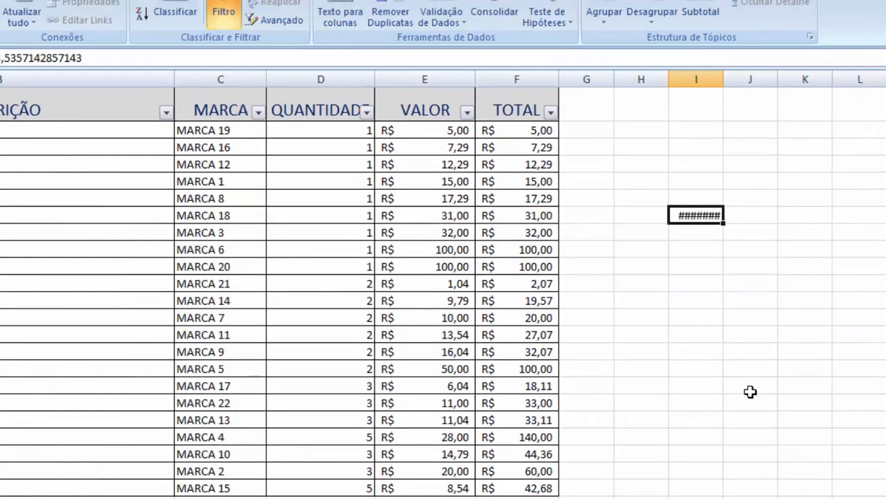
double_click(721, 79)
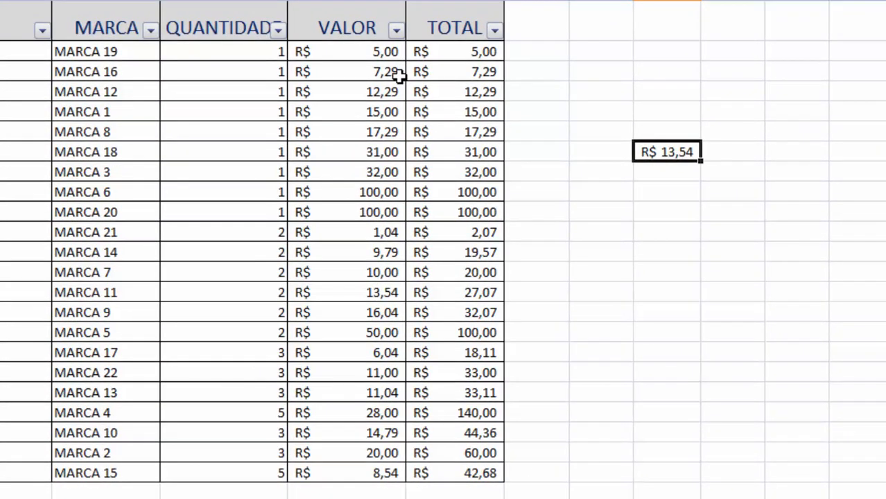
Check the first and last VALOR cells, E2 and E23, against the consolidated value in I7.
click(387, 52)
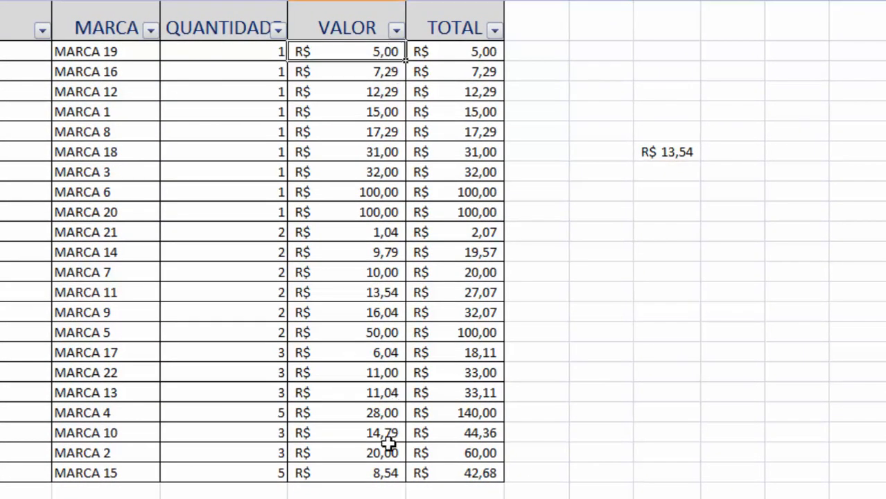
click(385, 470)
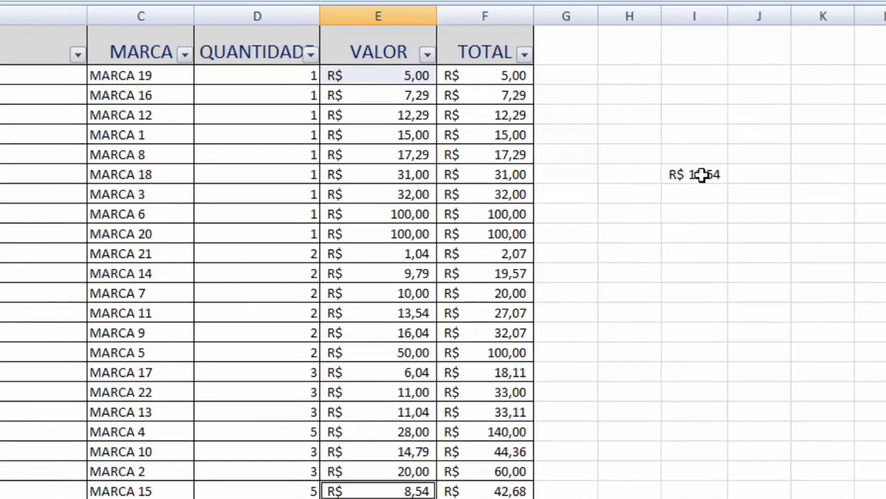
click(665, 152)
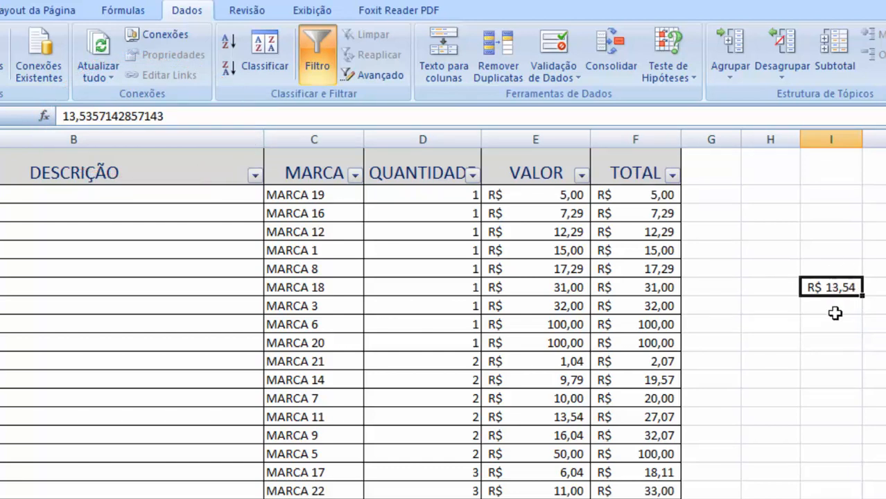
Clear the consolidated value from cell I7.
click(797, 343)
click(833, 281)
key(Delete)
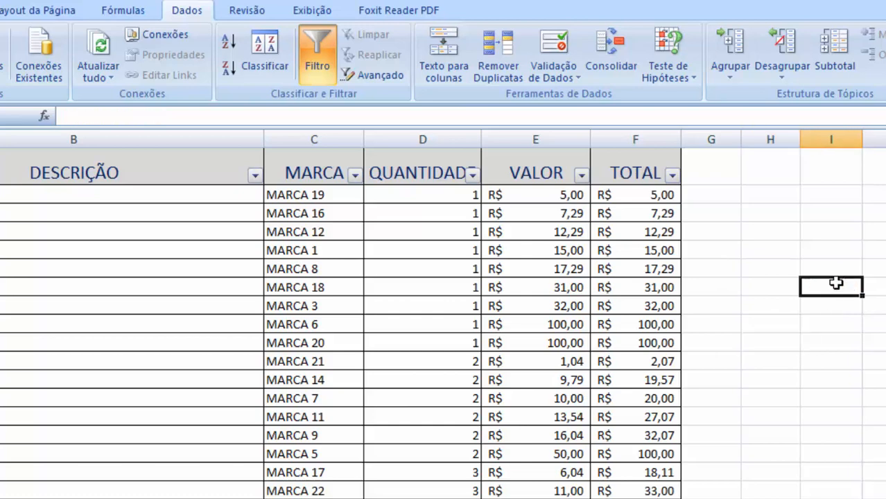
Review the functions available for consolidation and its stored references, then leave the dialog without consolidating.
click(616, 50)
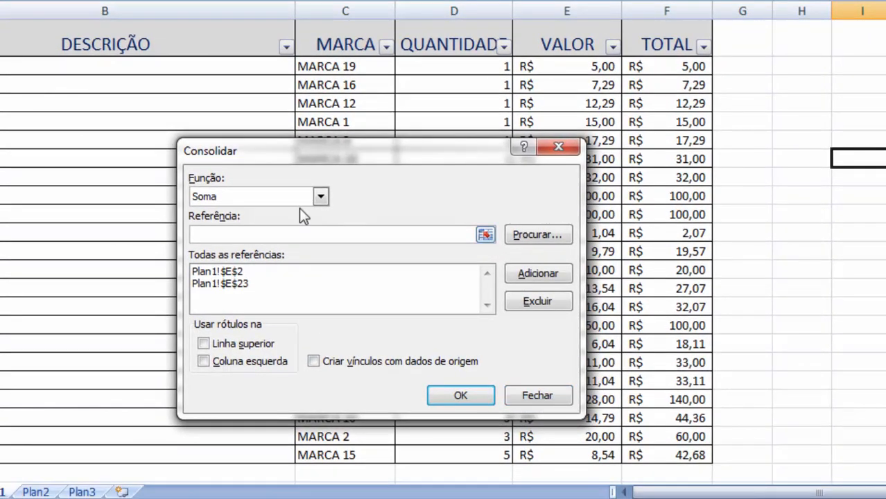
click(281, 196)
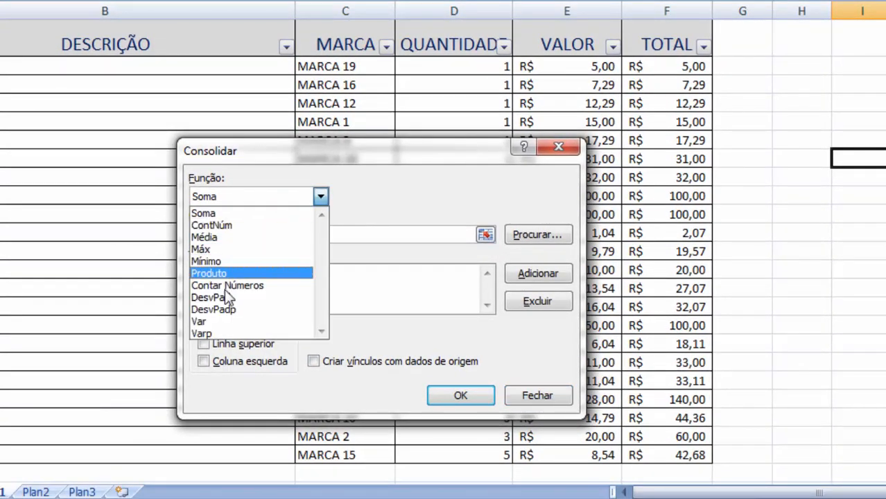
click(407, 269)
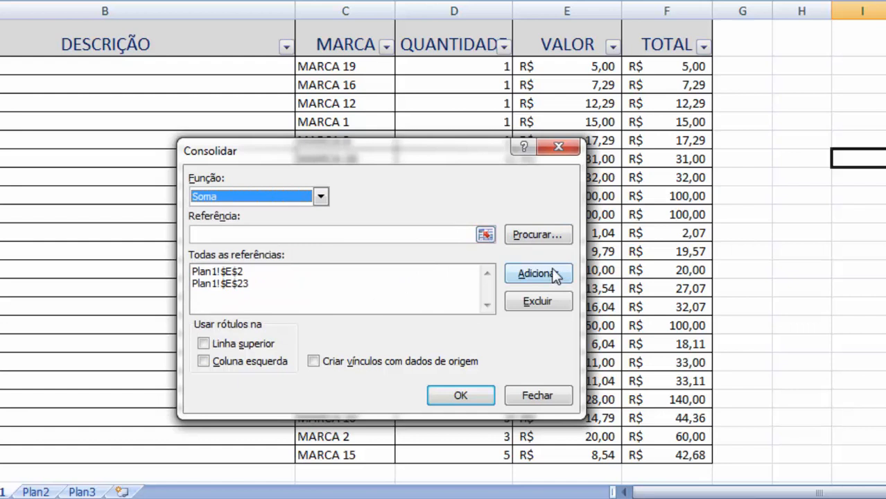
click(528, 396)
click(724, 233)
click(797, 196)
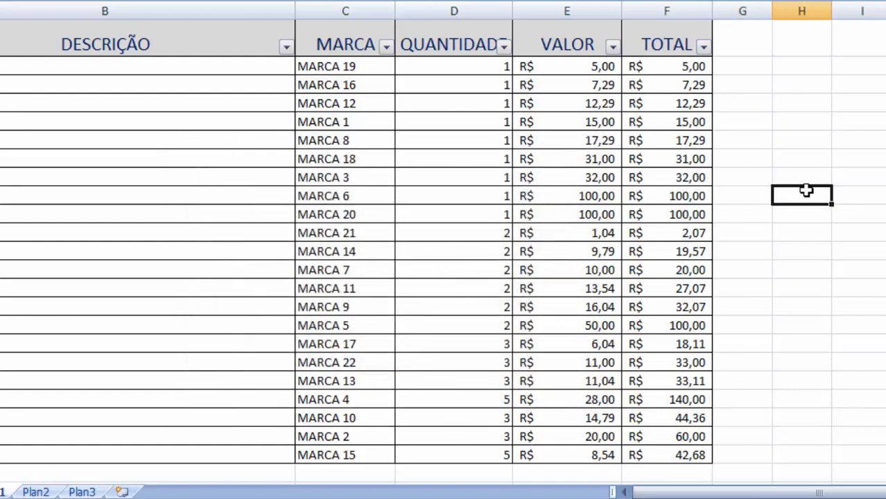